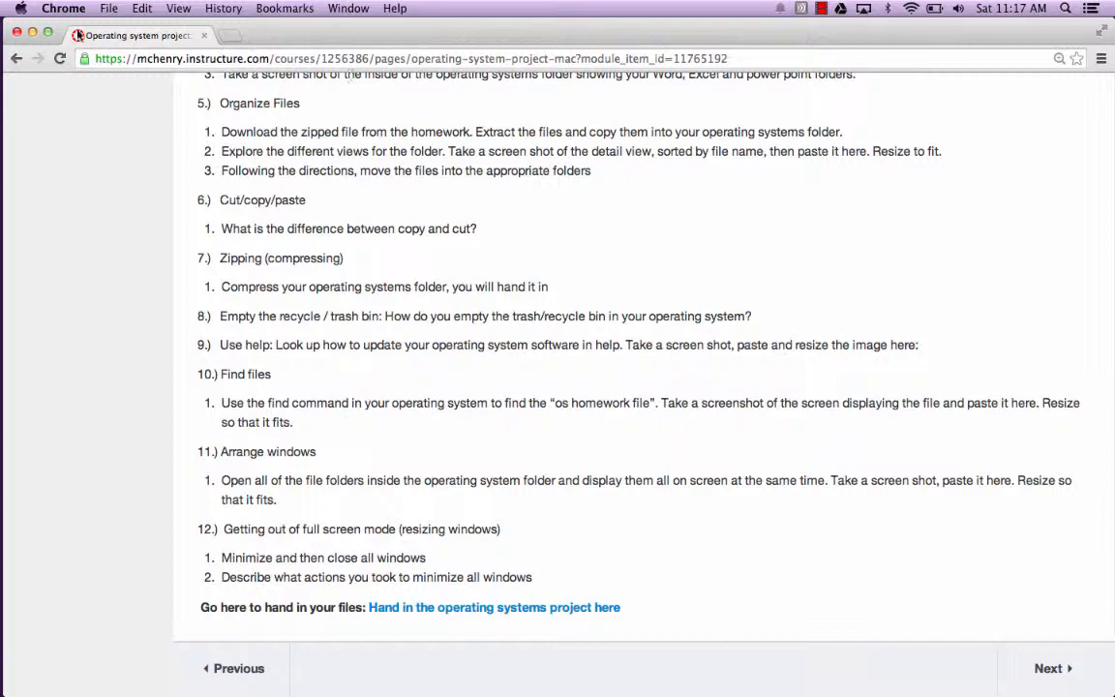
pyautogui.click(34, 34)
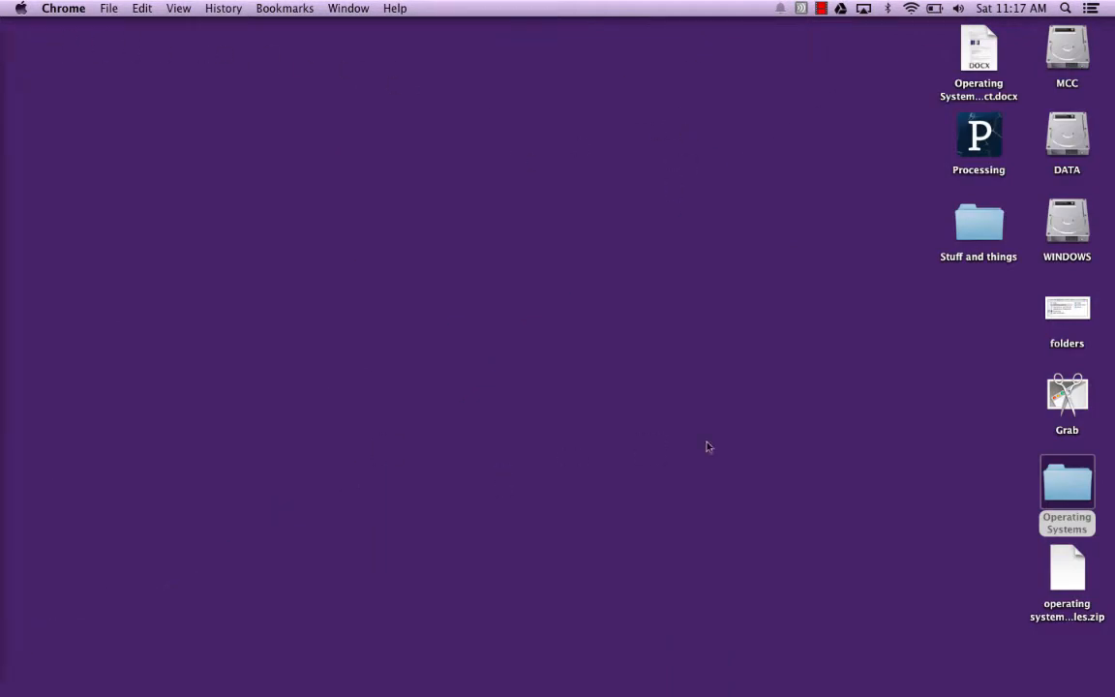
pyautogui.moveTo(3, 483)
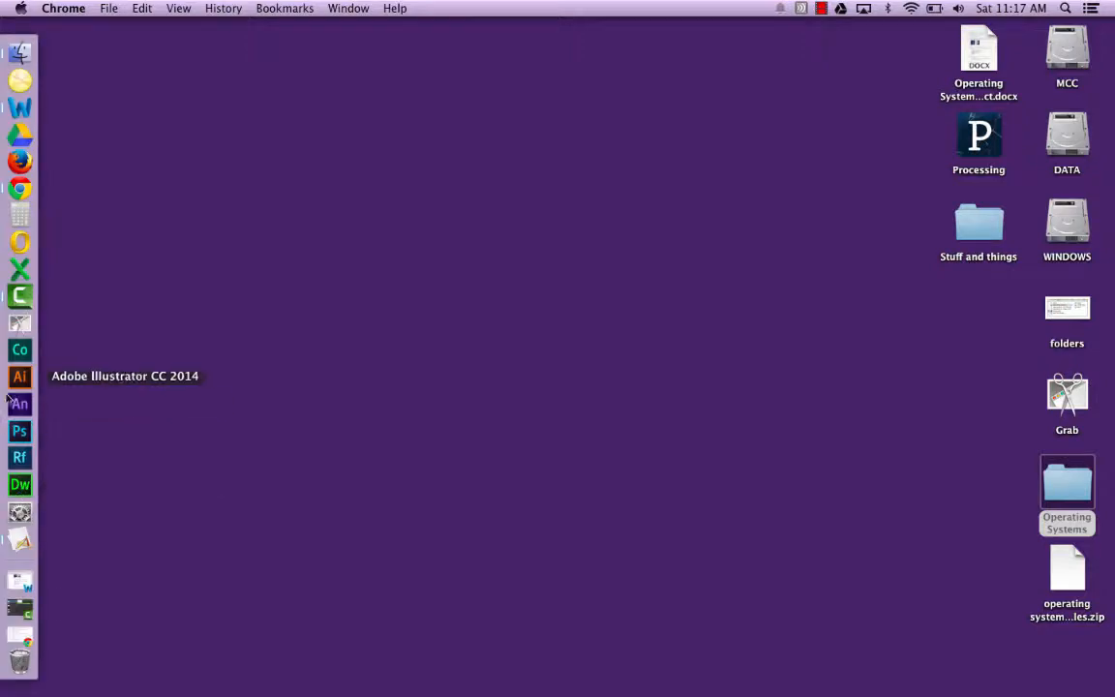
pyautogui.click(19, 188)
pyautogui.scroll(15, 516, 196)
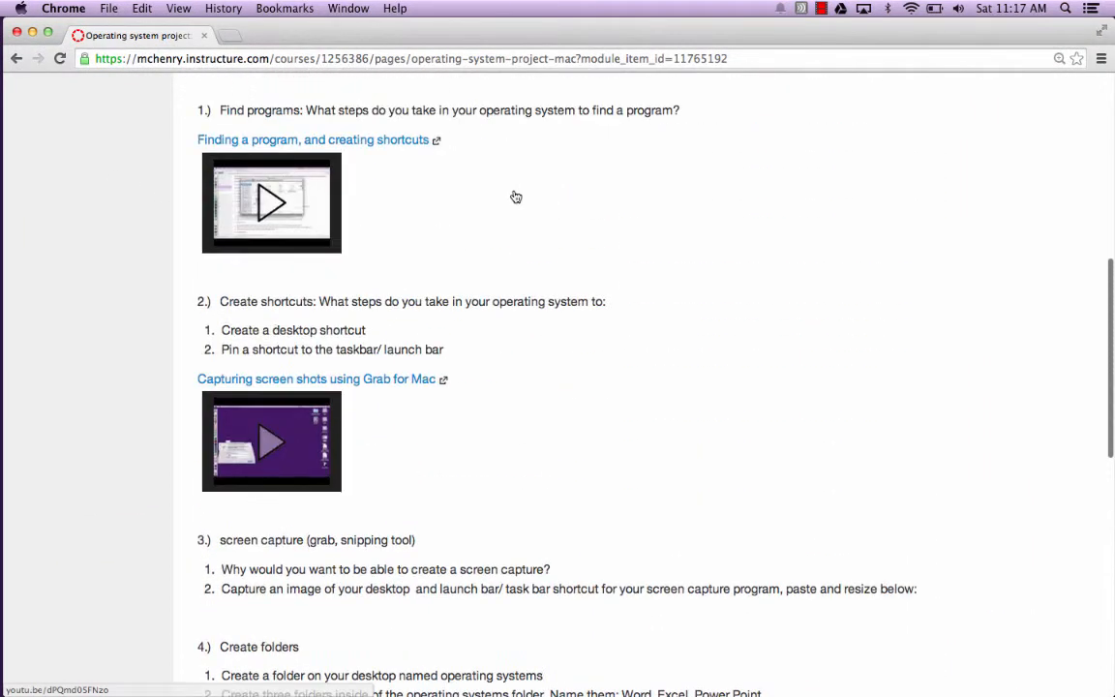
pyautogui.scroll(5, 515, 197)
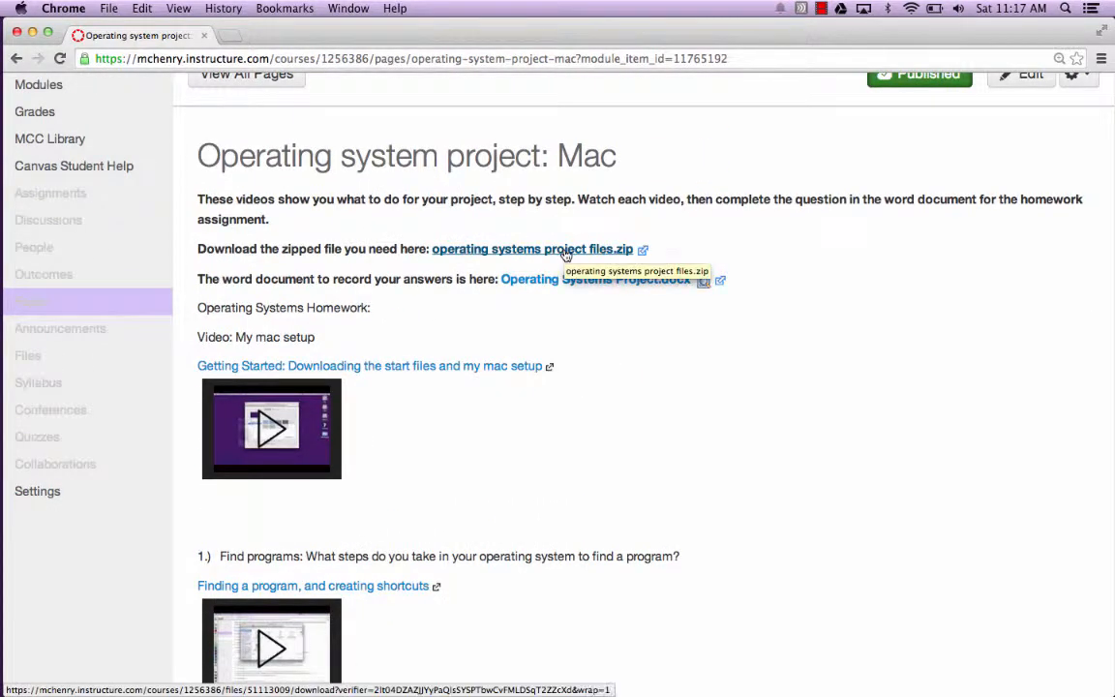
pyautogui.rightClick(566, 253)
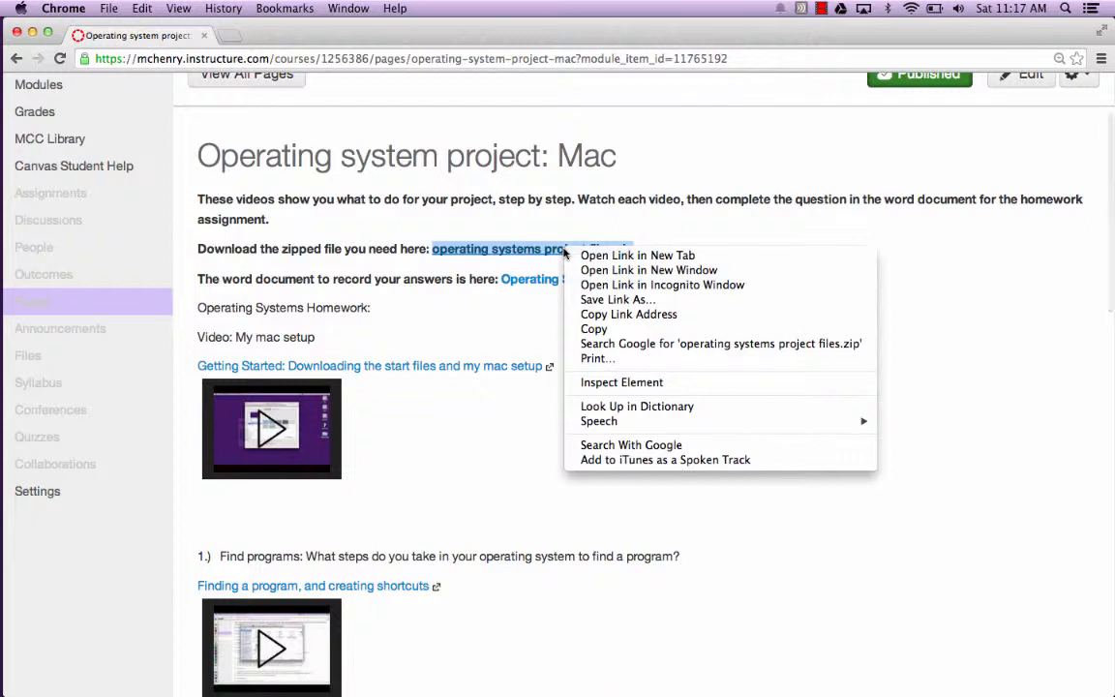
pyautogui.click(624, 302)
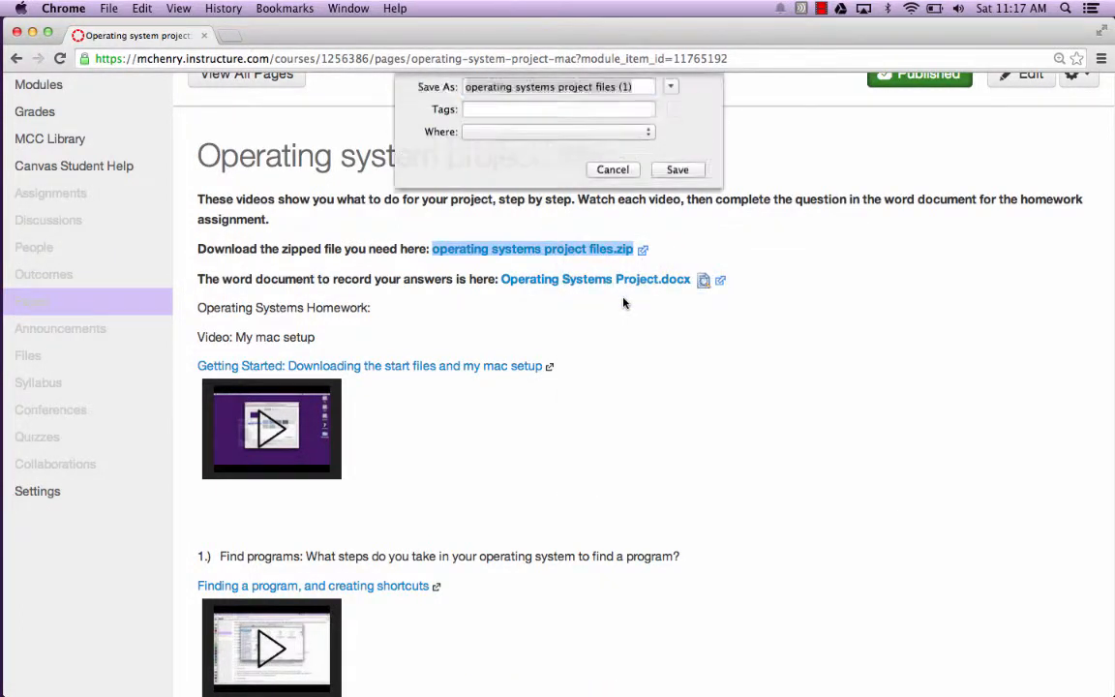
pyautogui.click(624, 182)
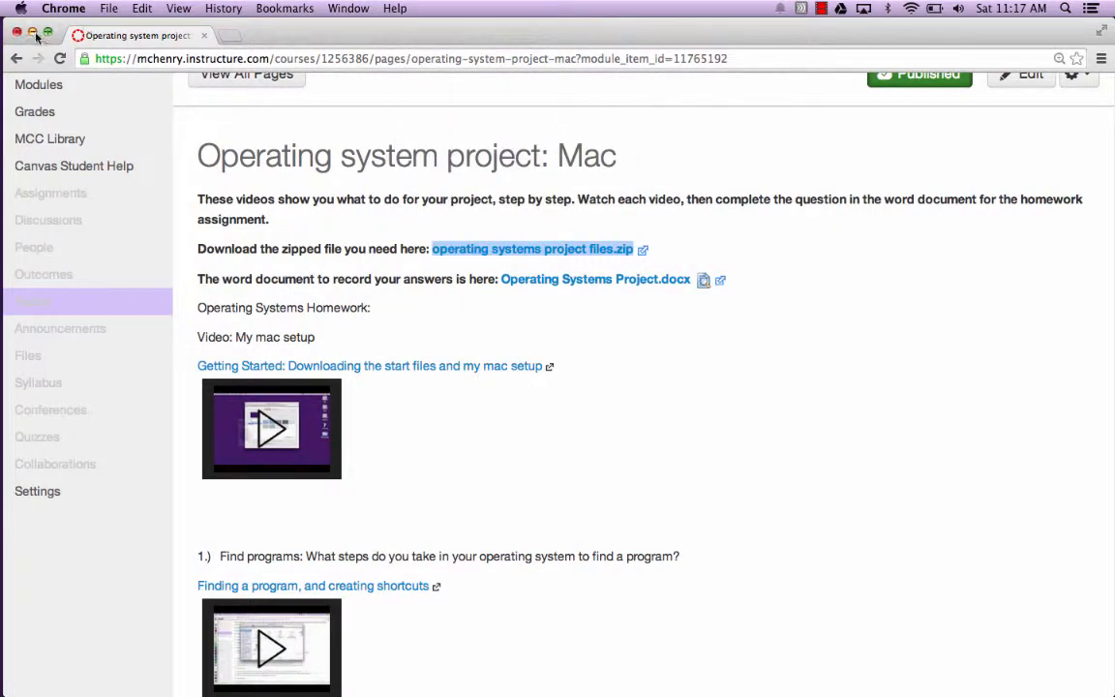
# - Minimize the browser, then open the desktop's Operating Systems folder and place its window near the upper-left part of the desktop
pyautogui.click(33, 34)
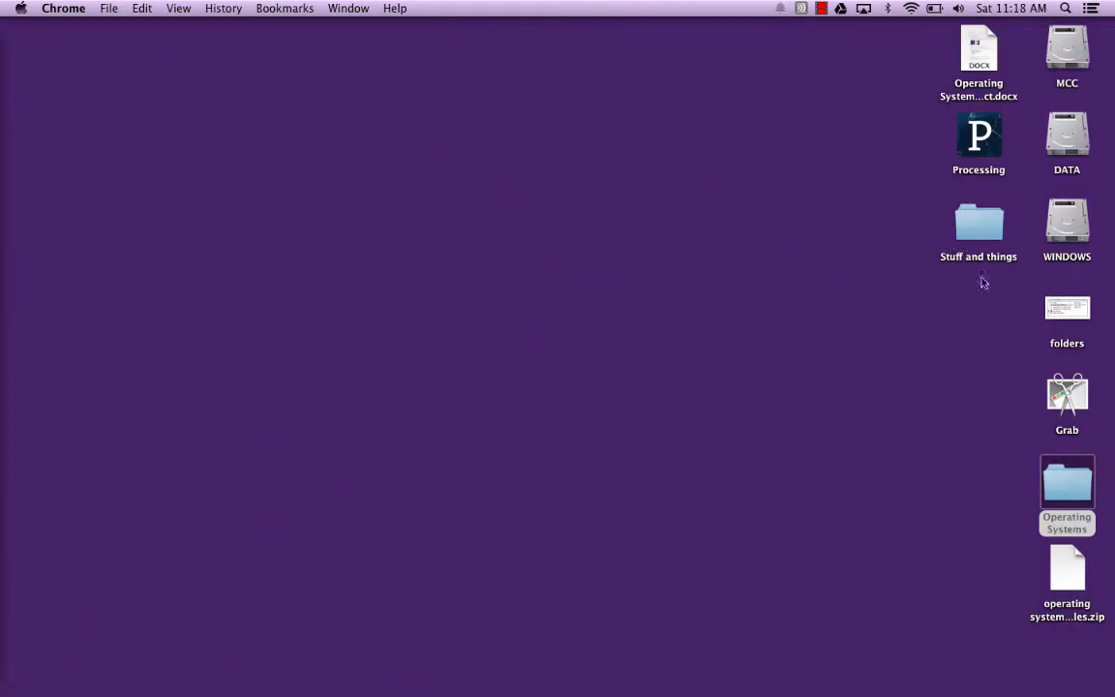
pyautogui.doubleClick(1086, 481)
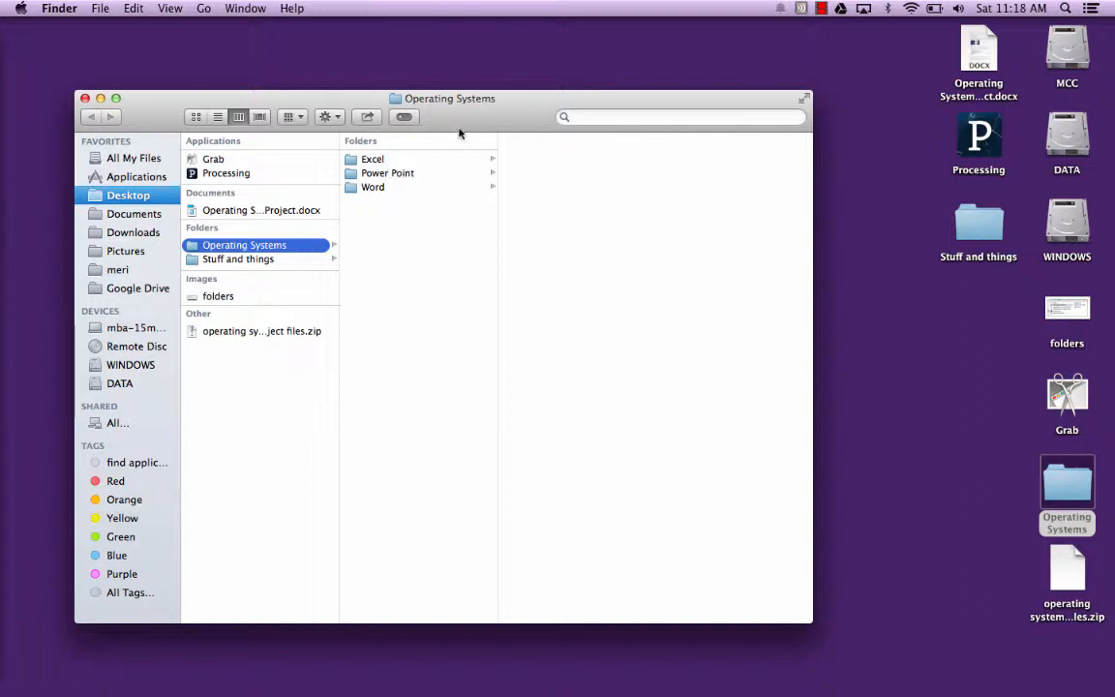
pyautogui.moveTo(472, 122); pyautogui.dragTo(429, 83)
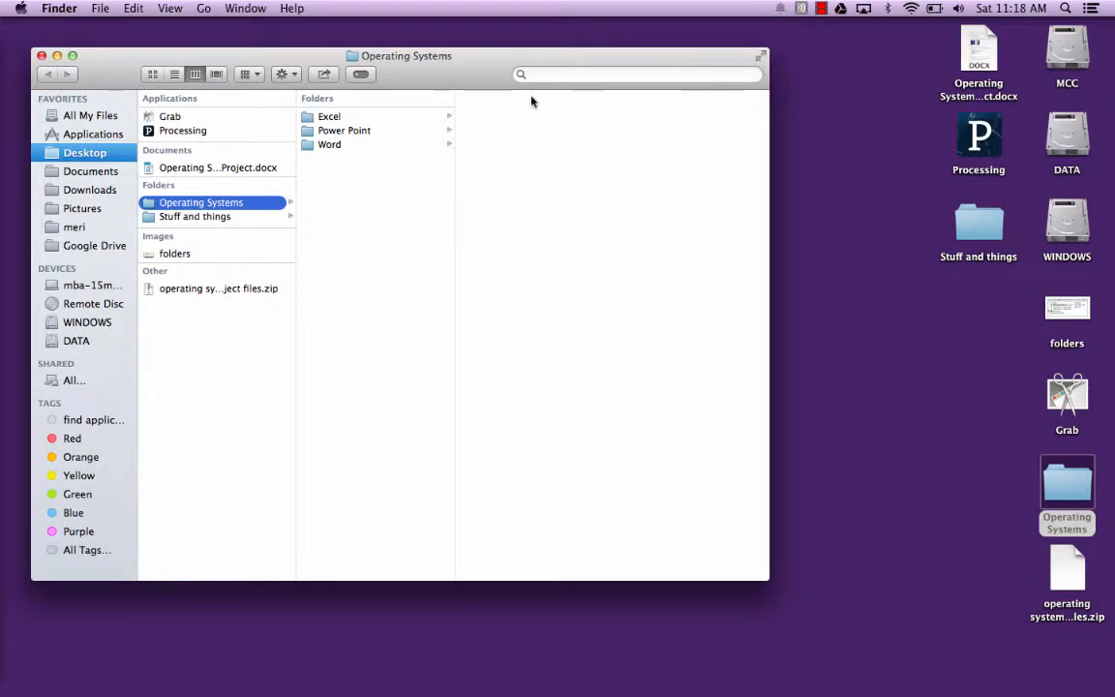
# - Extract the operating systems project files zip archive on the desktop
pyautogui.click(1056, 555)
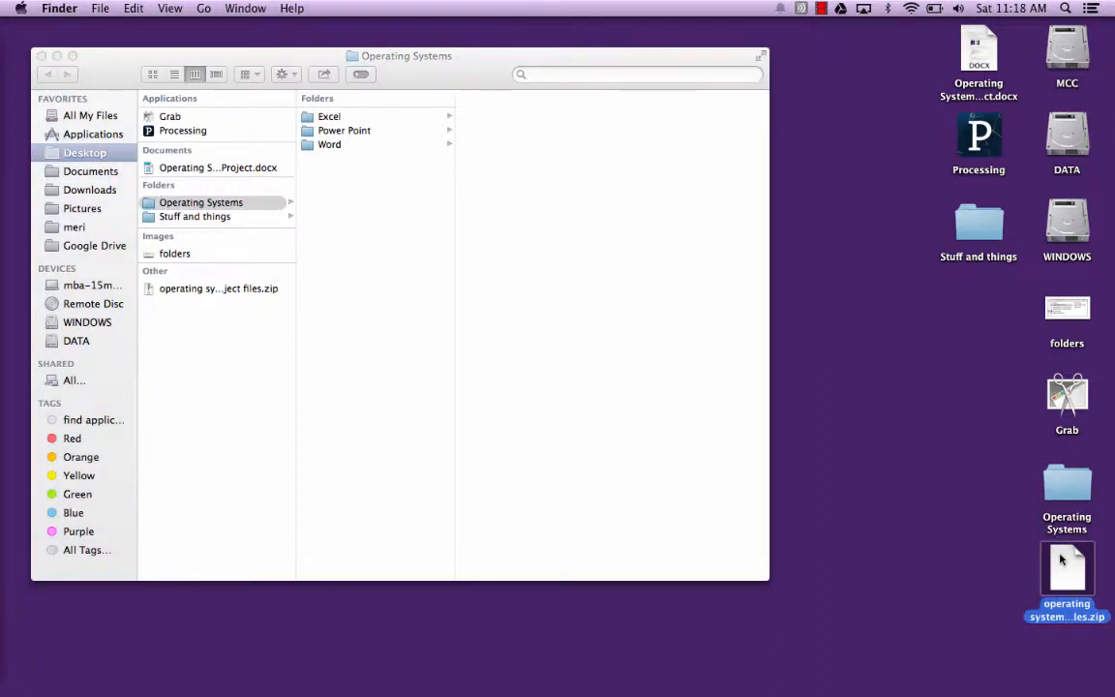
pyautogui.rightClick(1059, 559)
pyautogui.press('Escape')
pyautogui.doubleClick(1059, 559)
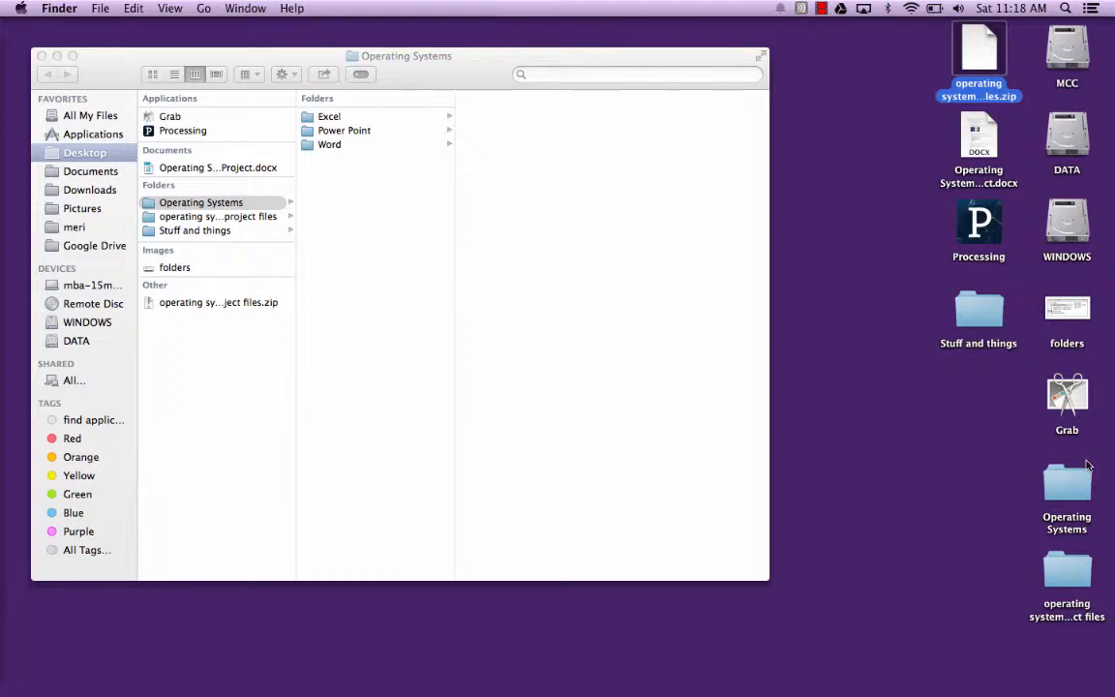
# - Open the extracted operating systems project files folder and place its window so the Operating Systems folder's contents stay visible
pyautogui.click(1068, 585)
pyautogui.doubleClick(1068, 585)
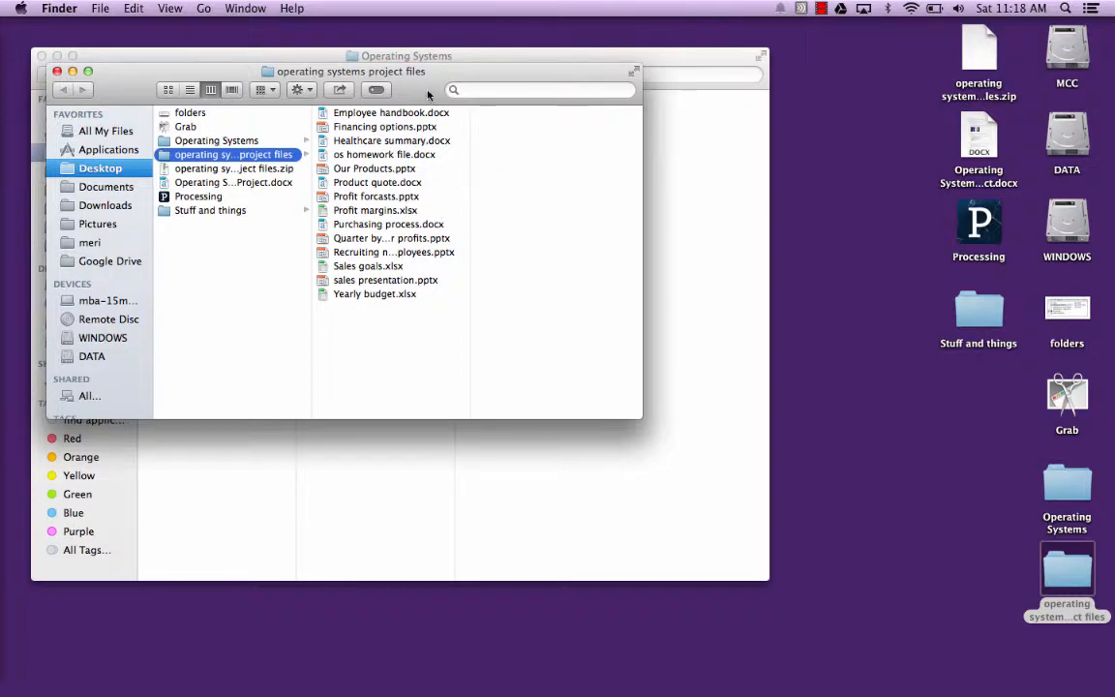
pyautogui.moveTo(426, 93); pyautogui.dragTo(902, 165)
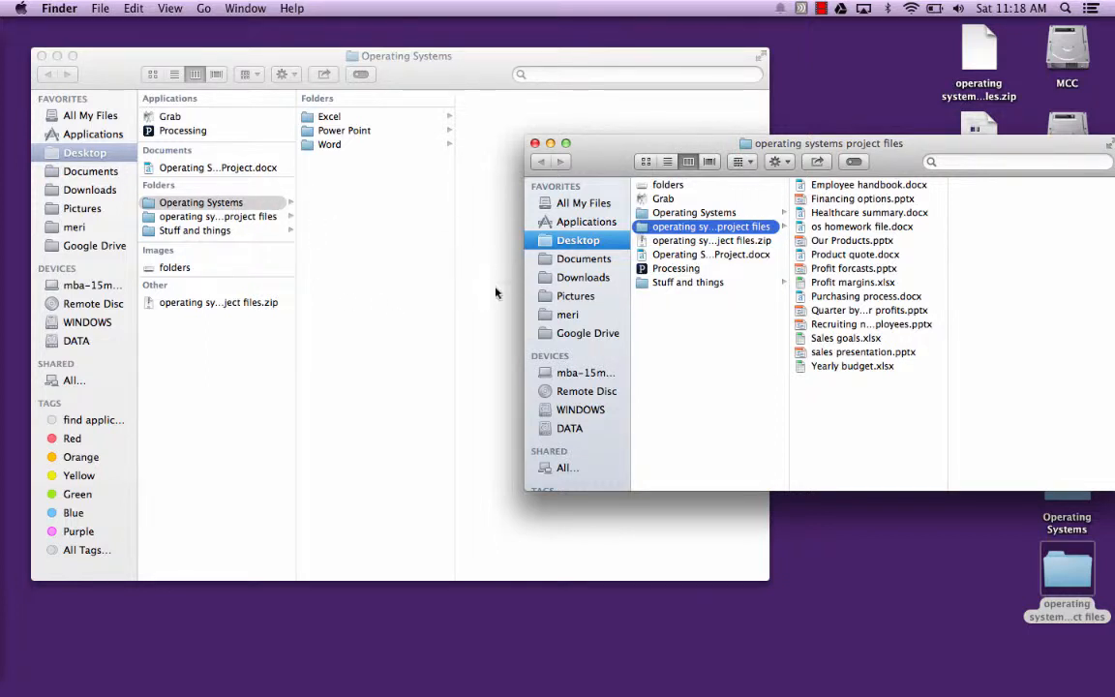
# - Move all files from Employee handbook.docx through Yearly budget.xlsx into the Operating Systems folder and close the extracted folder's window
pyautogui.click(824, 185)
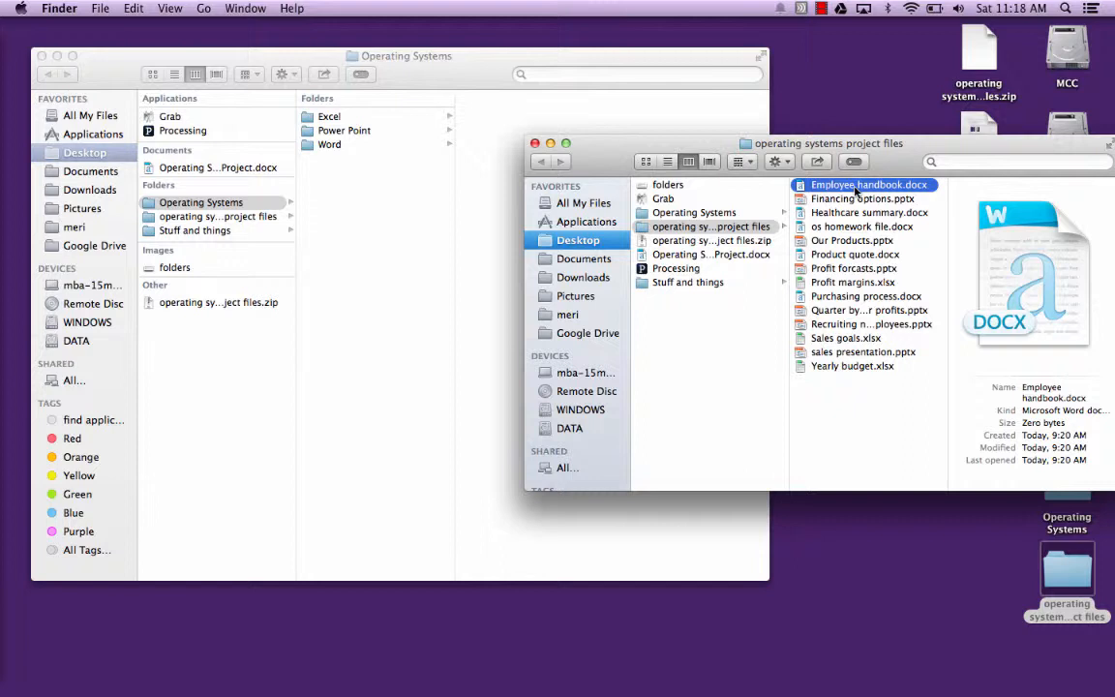
pyautogui.keyDown('shift'); pyautogui.click(834, 368); pyautogui.keyUp('shift')
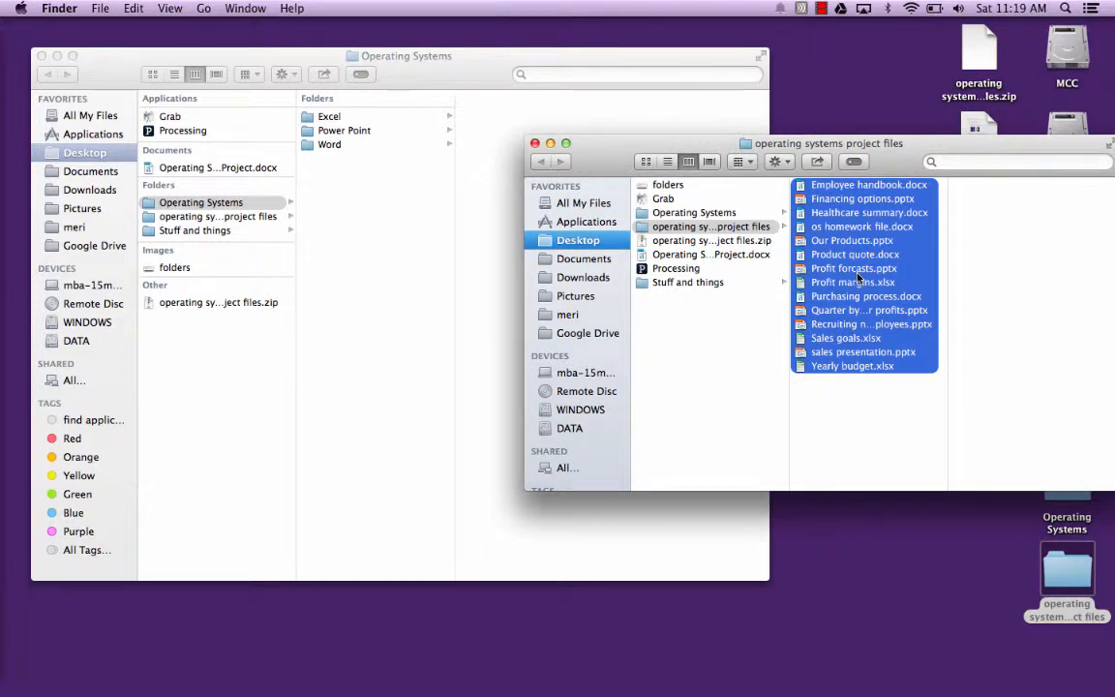
pyautogui.moveTo(857, 277); pyautogui.dragTo(351, 230)
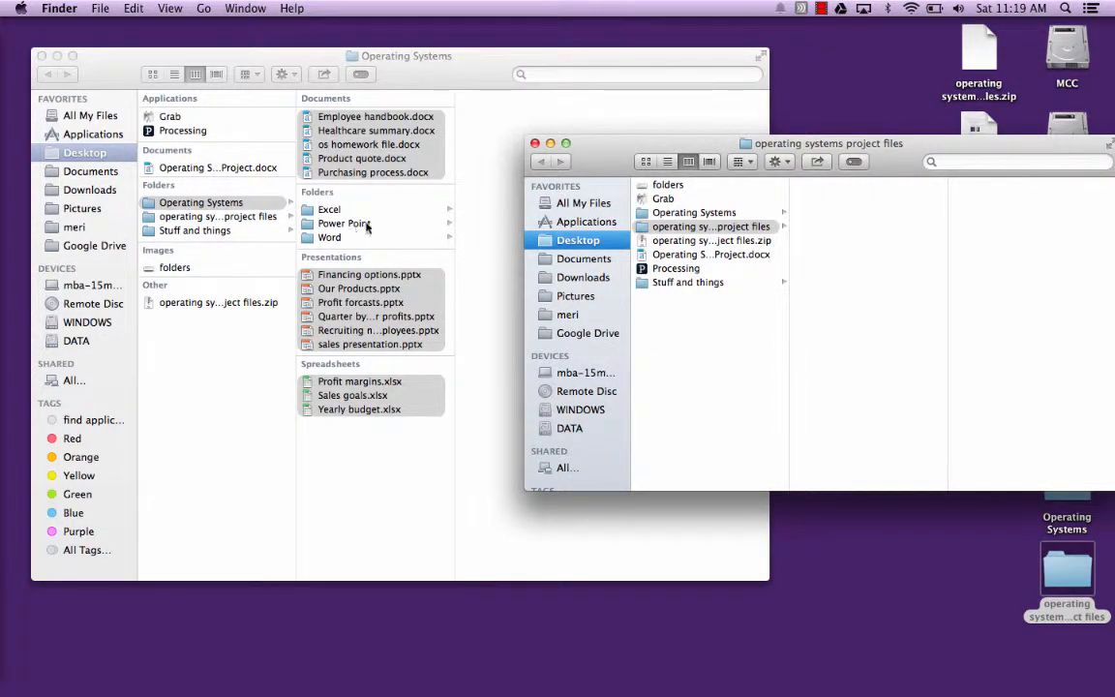
pyautogui.click(534, 143)
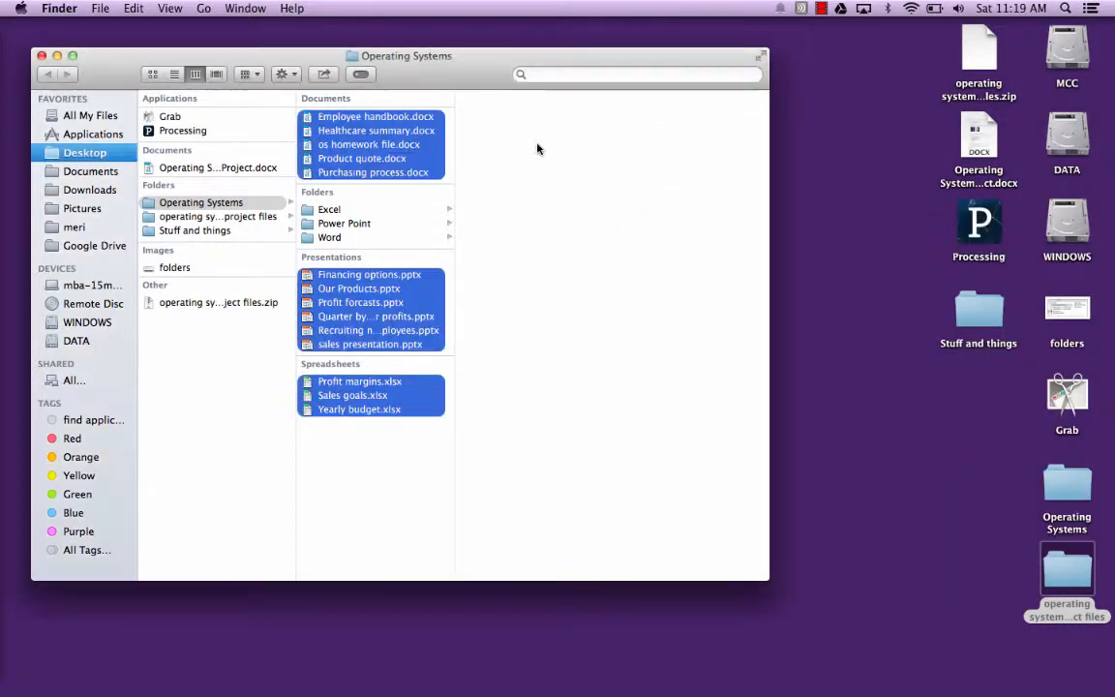
# - Make the Operating Systems folder window full screen and go through icon, list and column views, finishing in Cover Flow view
pyautogui.click(757, 61)
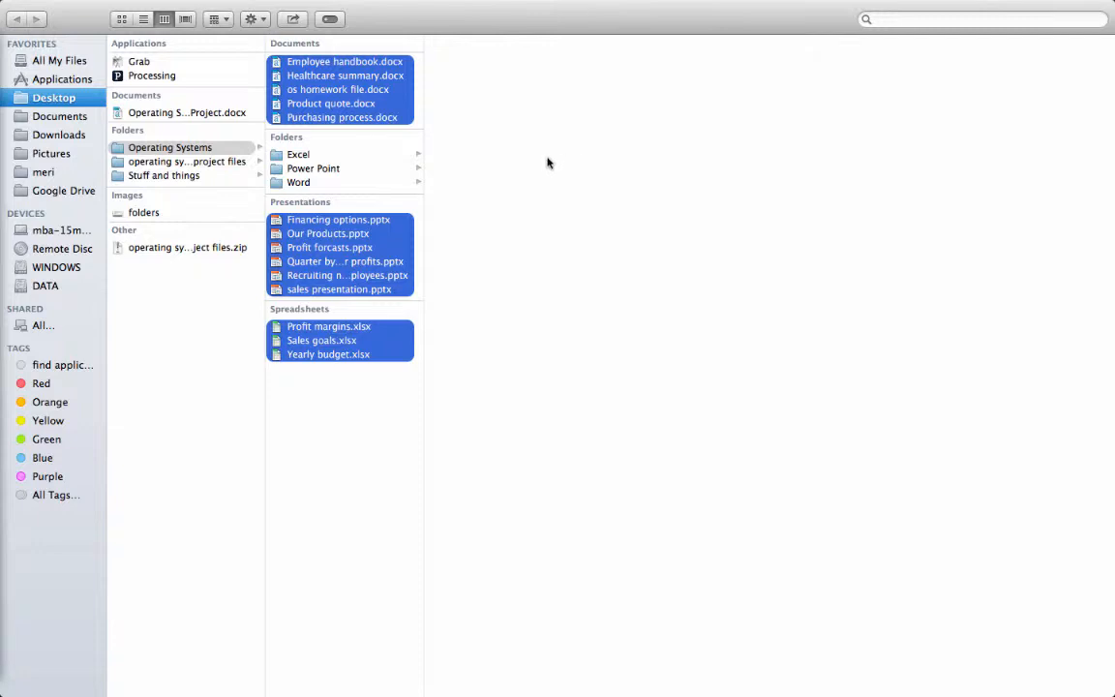
pyautogui.click(122, 19)
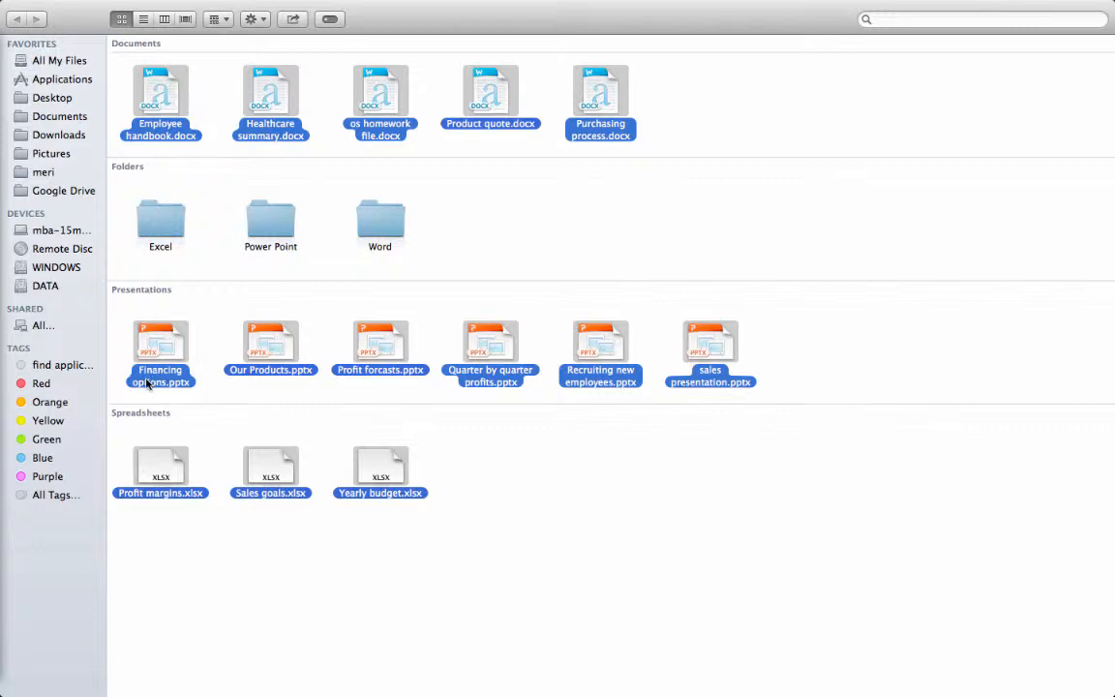
pyautogui.click(142, 20)
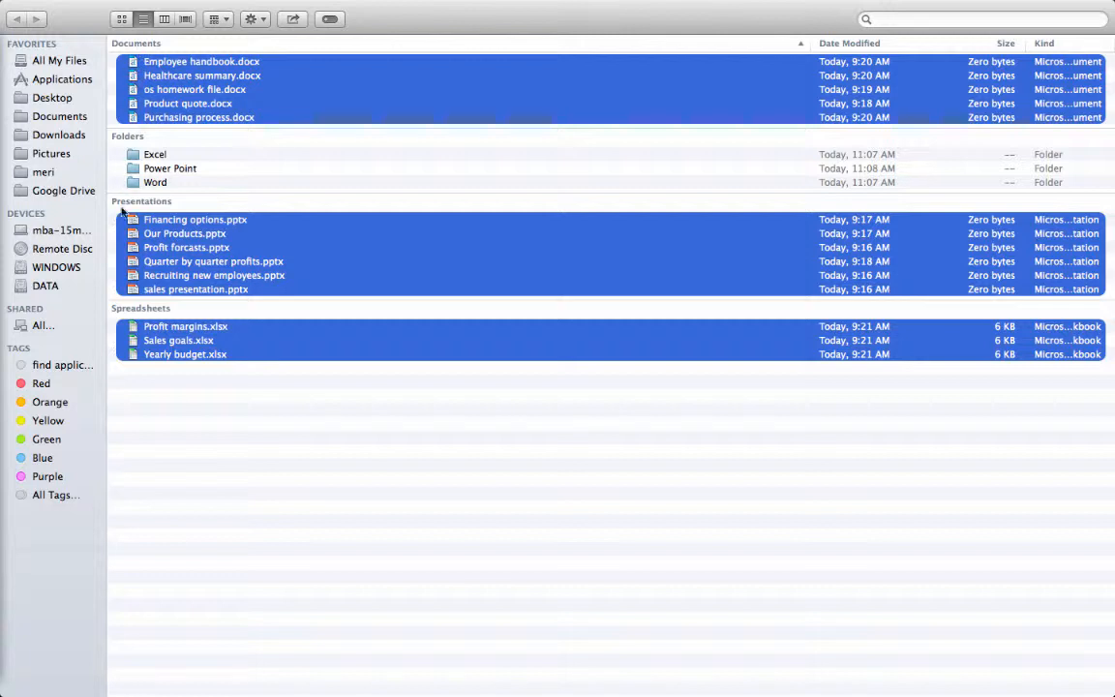
pyautogui.click(168, 19)
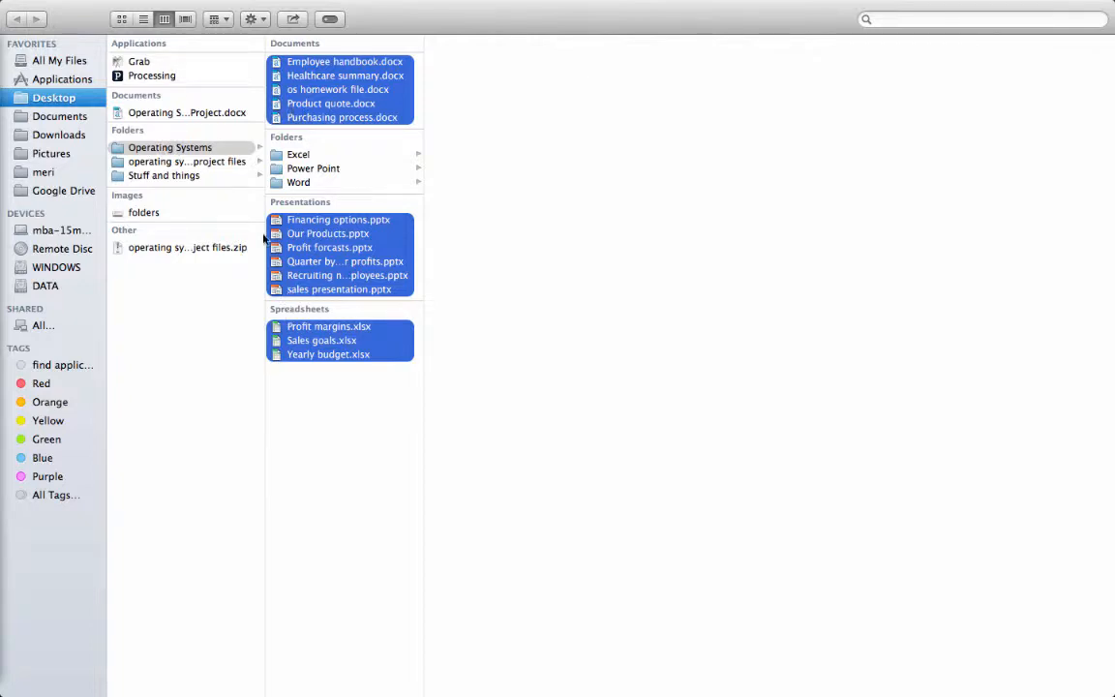
pyautogui.click(185, 19)
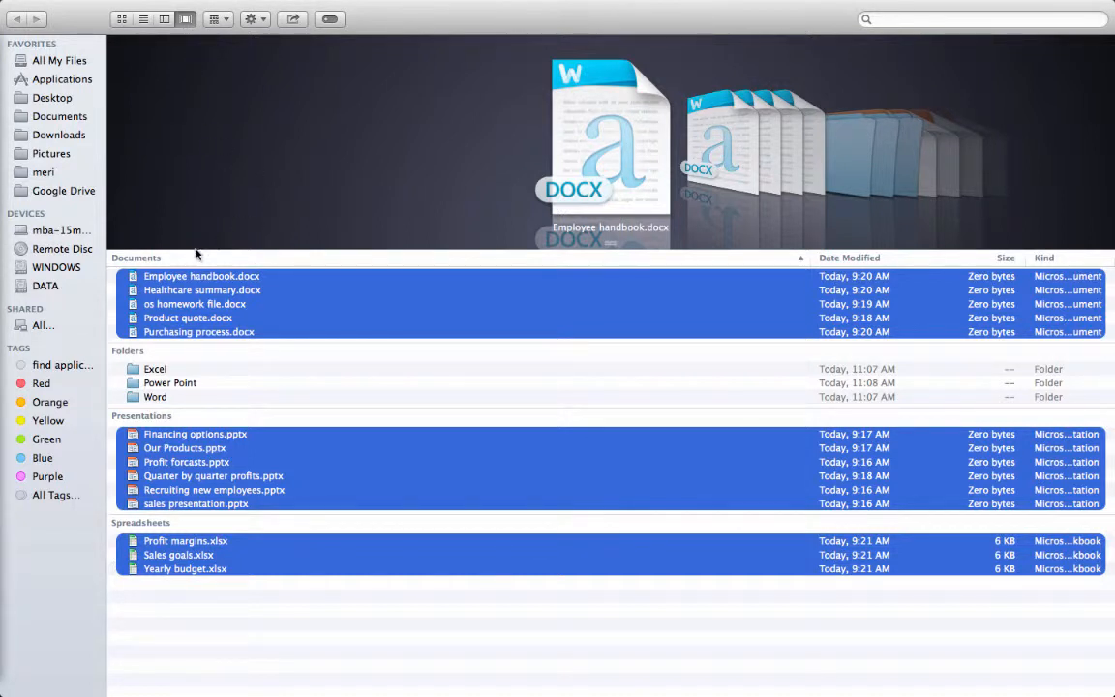
# - Reverse the sort order of the Operating Systems files and arrange them by Name instead of by Kind
pyautogui.click(153, 257)
pyautogui.click(160, 261)
pyautogui.click(157, 258)
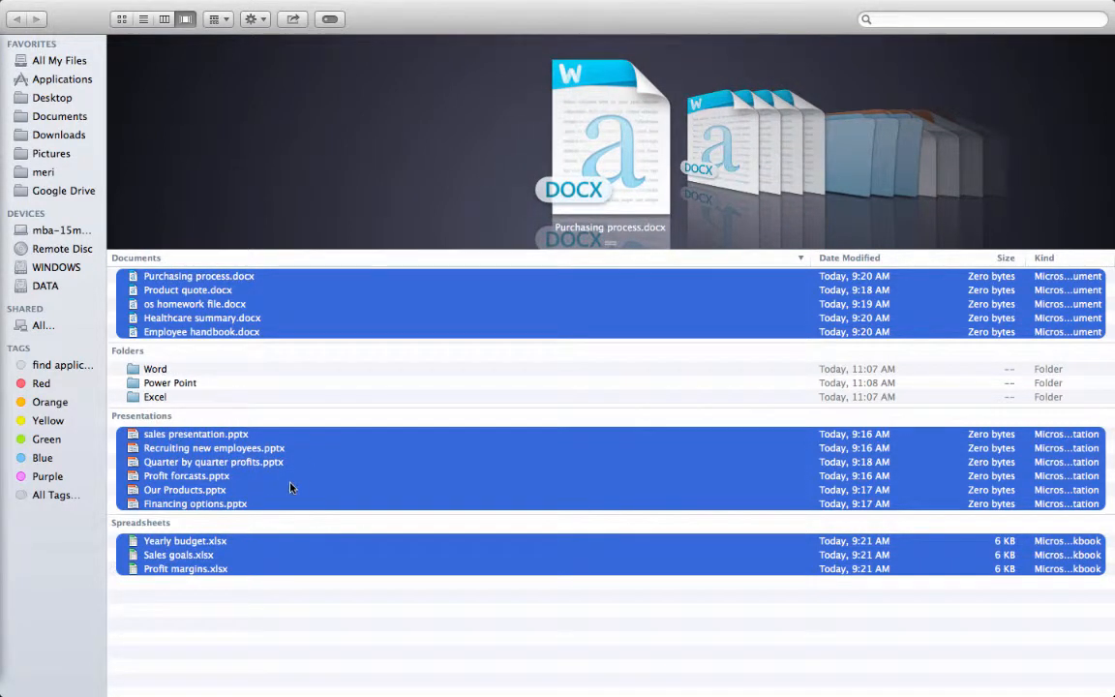
pyautogui.click(228, 19)
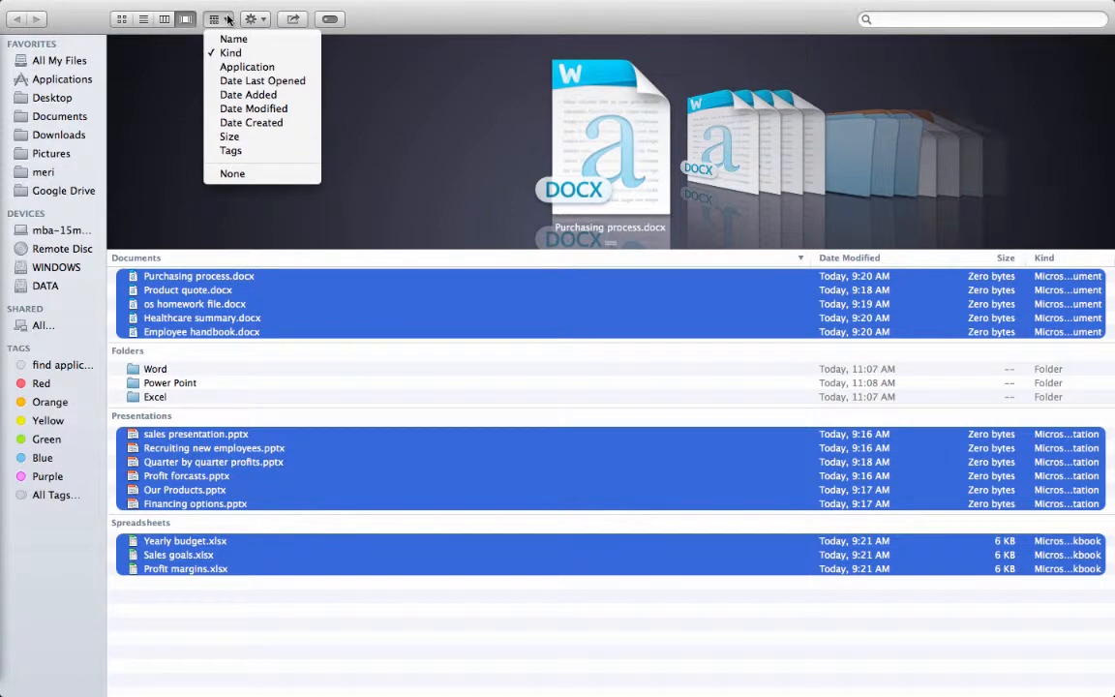
pyautogui.click(233, 38)
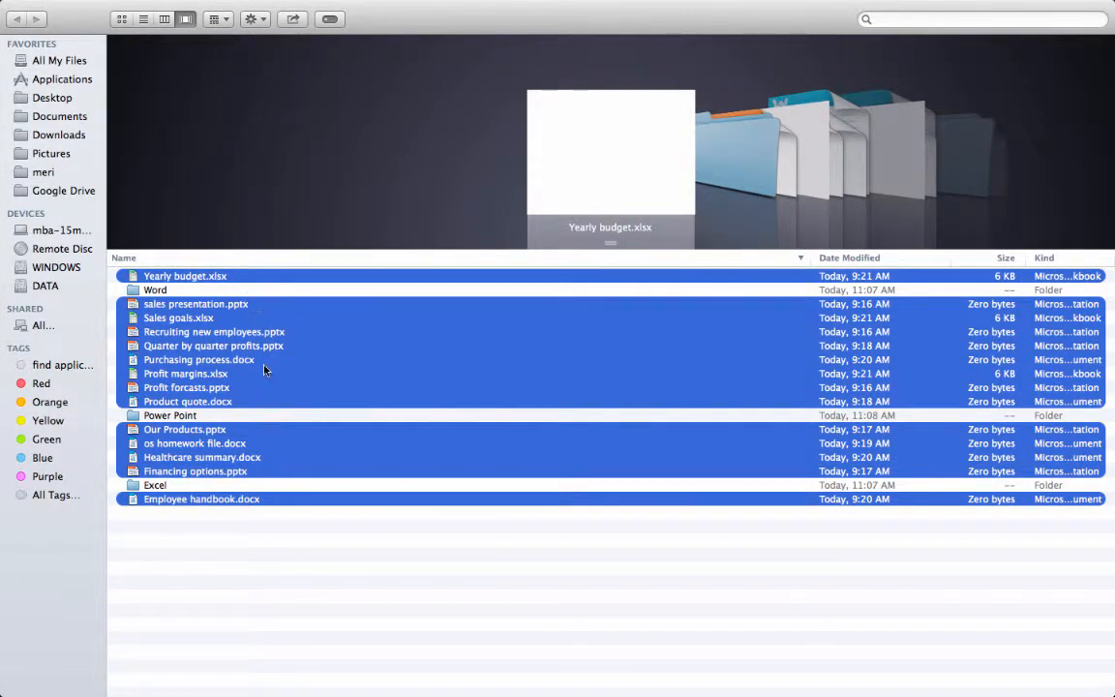
# - Clear the file selection in the name-sorted list of the Operating Systems folder
pyautogui.click(211, 19)
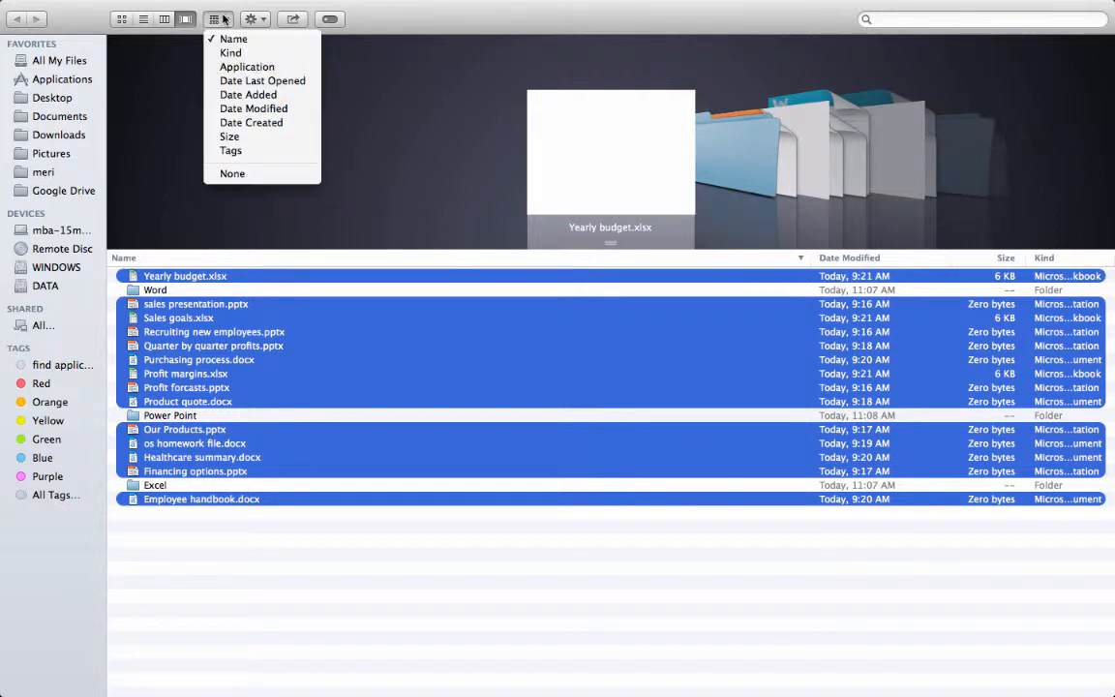
pyautogui.click(375, 533)
pyautogui.click(376, 458)
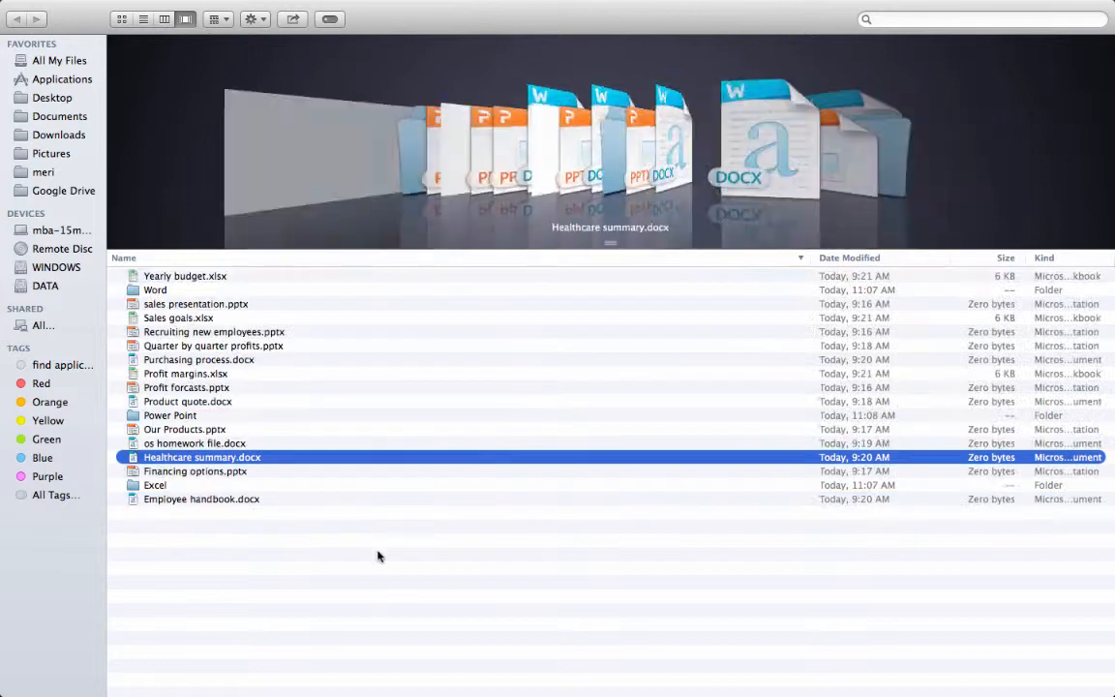
pyautogui.click(382, 373)
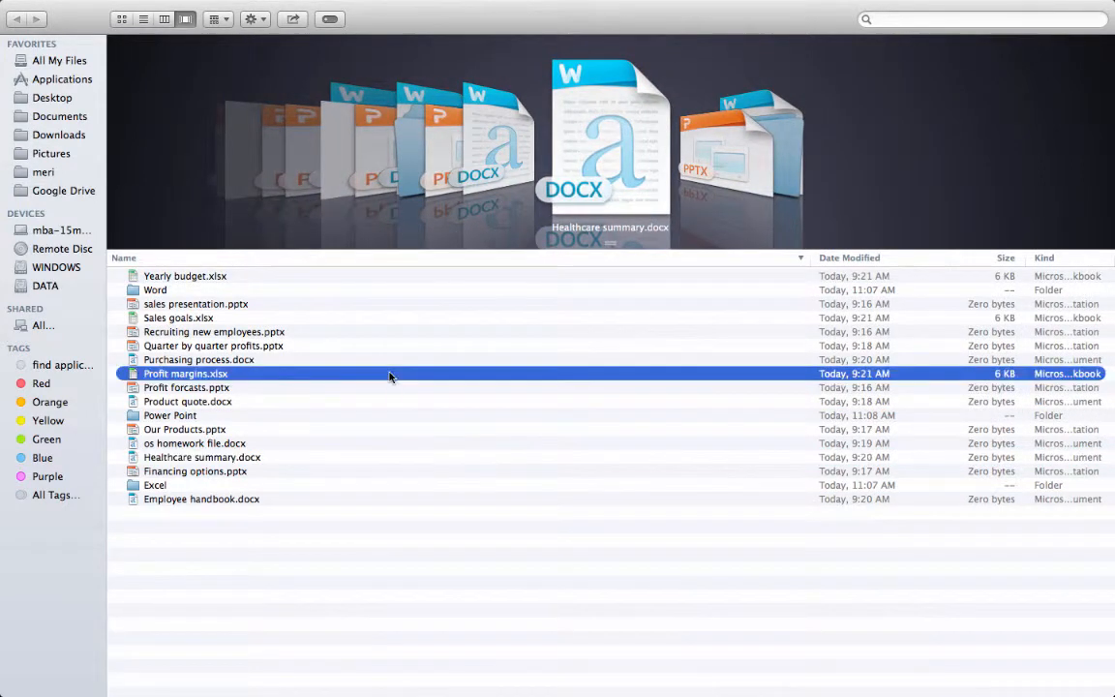
pyautogui.click(385, 332)
pyautogui.moveTo(385, 416); pyautogui.dragTo(385, 432)
pyautogui.click(385, 512)
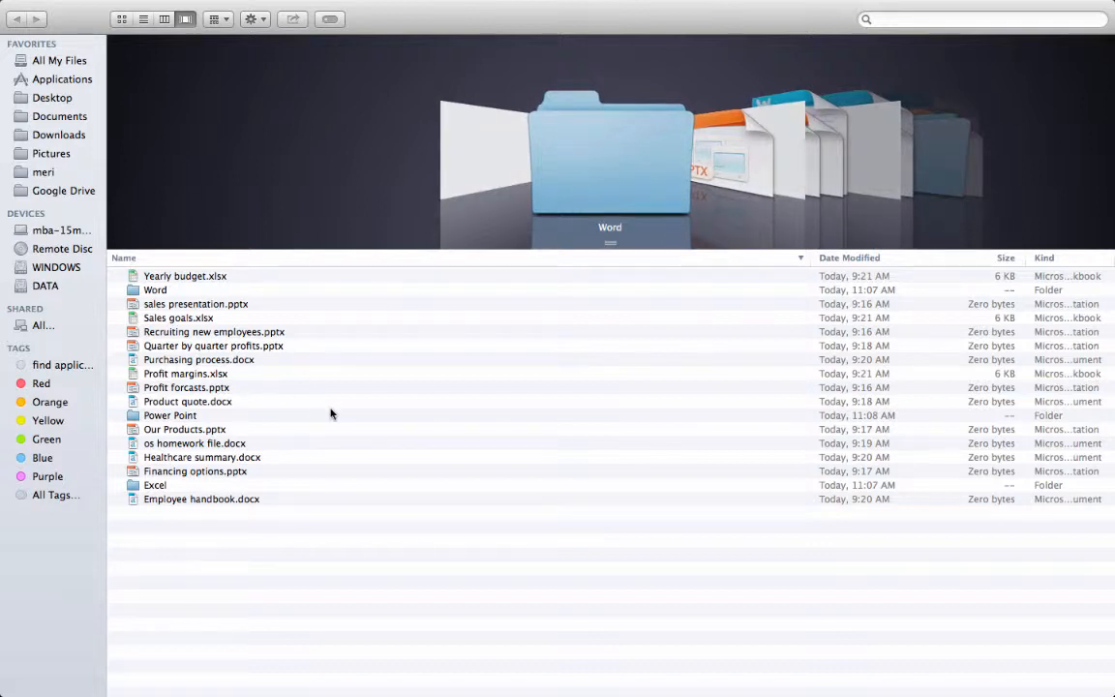
pyautogui.moveTo(2, 335)
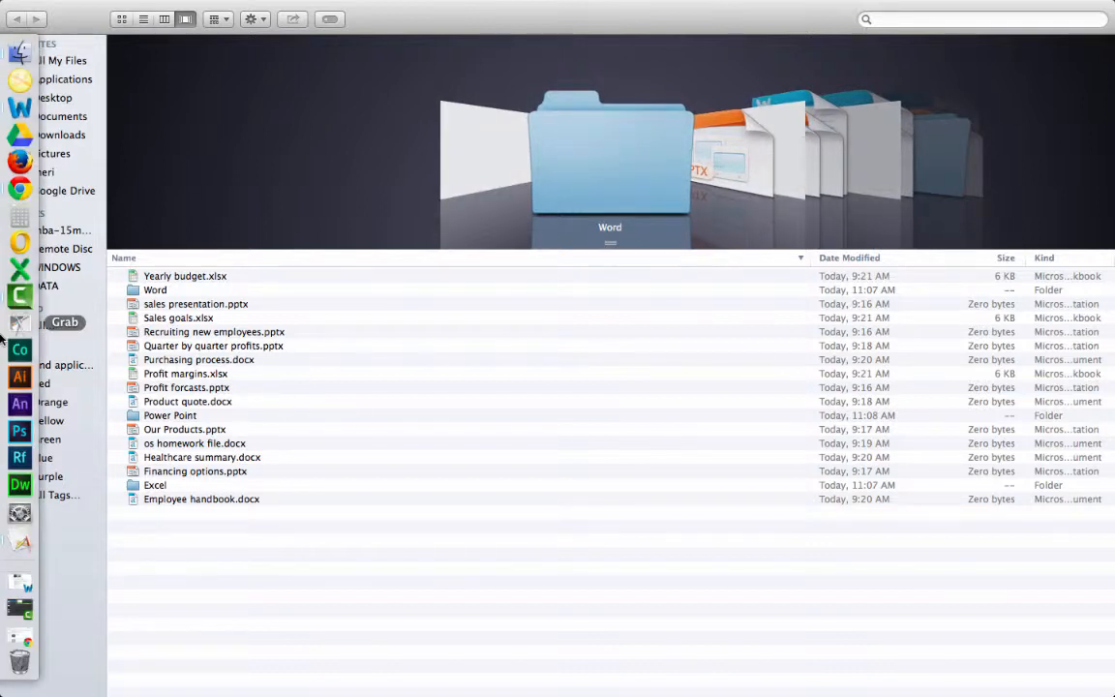
pyautogui.click(18, 325)
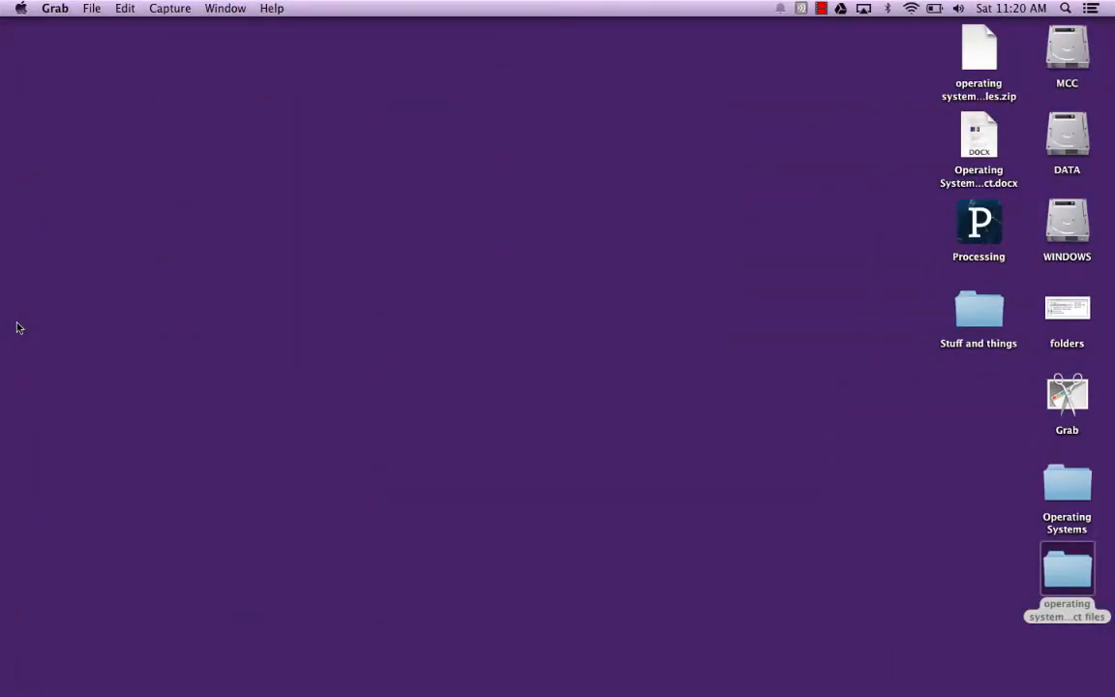
pyautogui.click(169, 10)
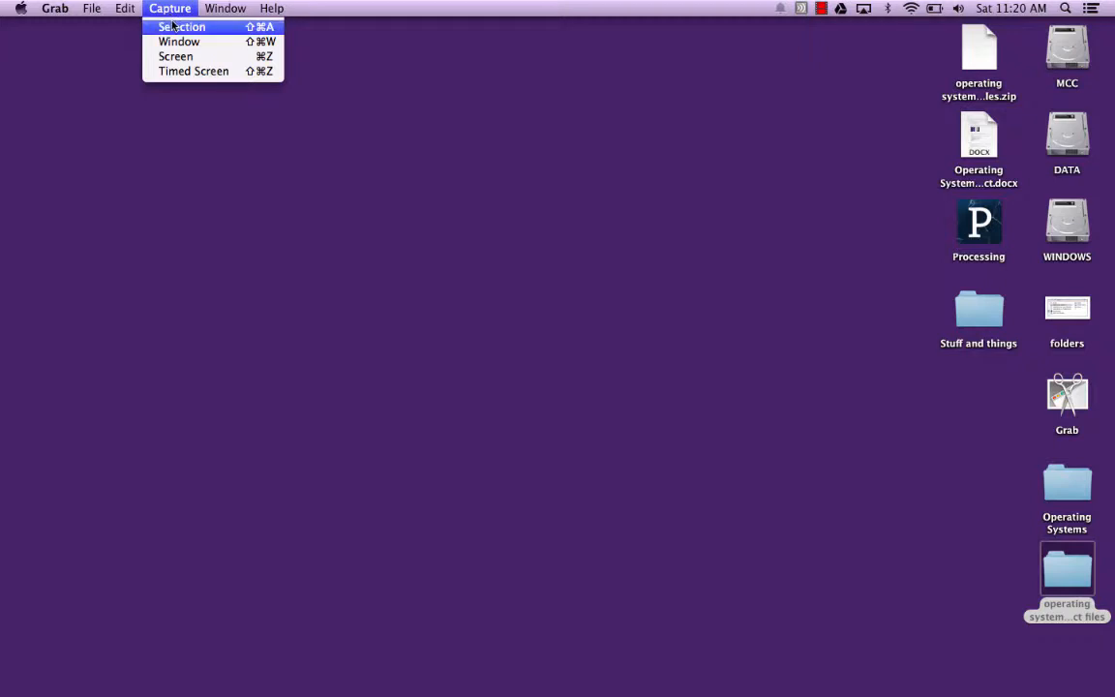
pyautogui.click(3, 123)
pyautogui.moveTo(2, 154)
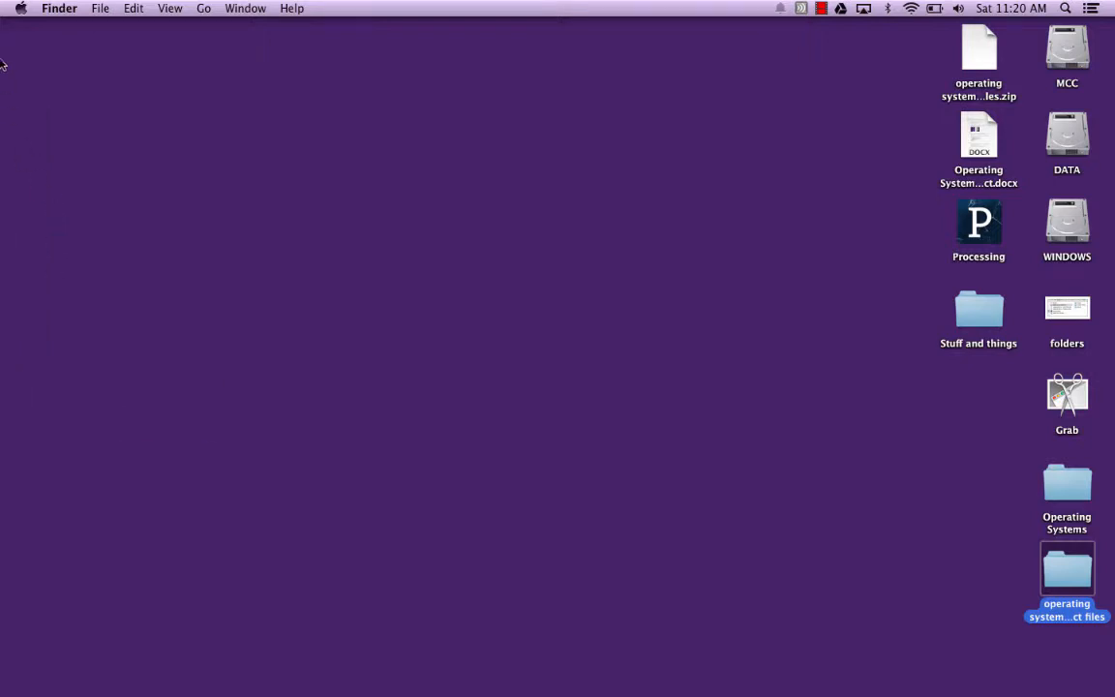
pyautogui.moveTo(6, 29)
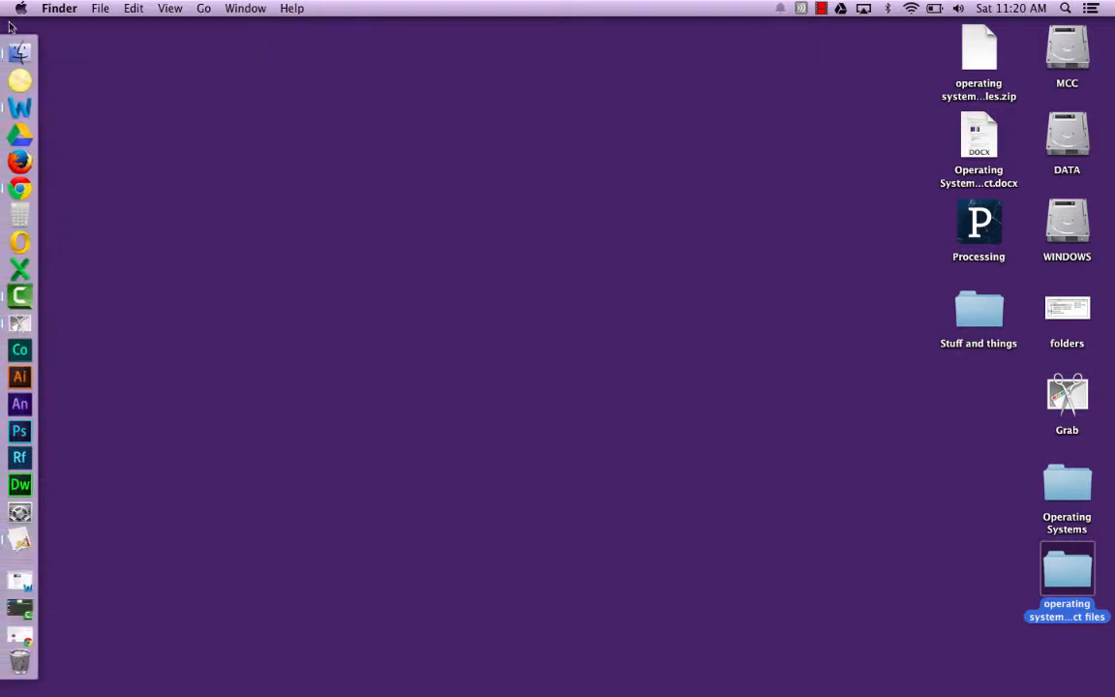
pyautogui.click(19, 52)
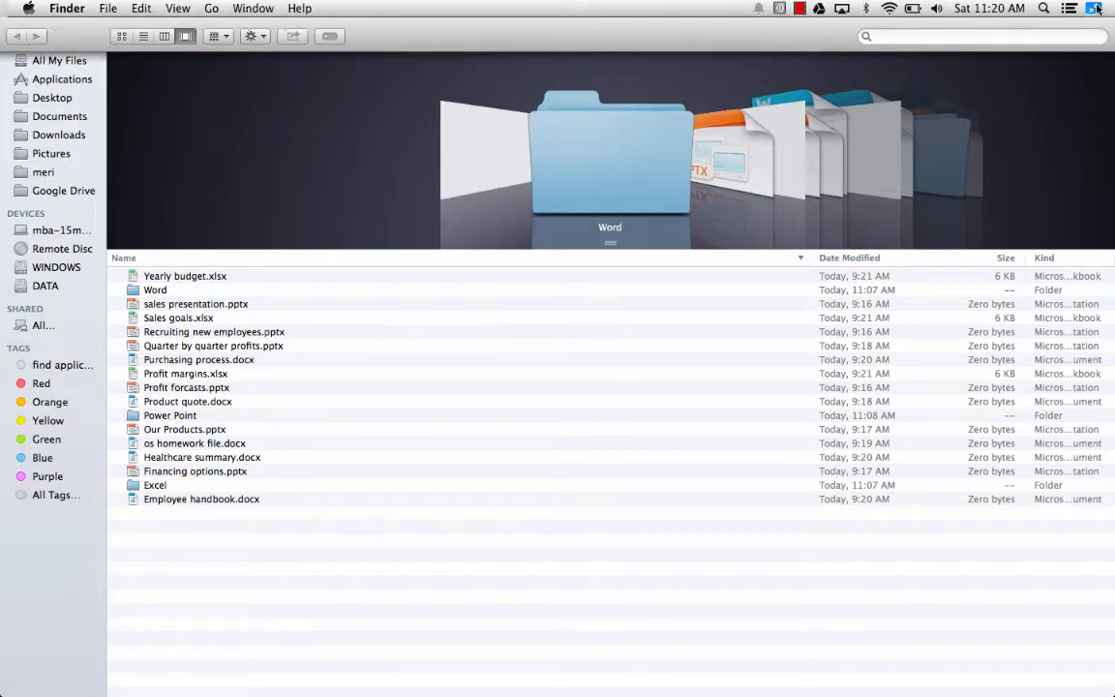
# - Take the Operating Systems folder window out of full screen, move it toward the middle of the desktop and make it slightly taller
pyautogui.click(1094, 8)
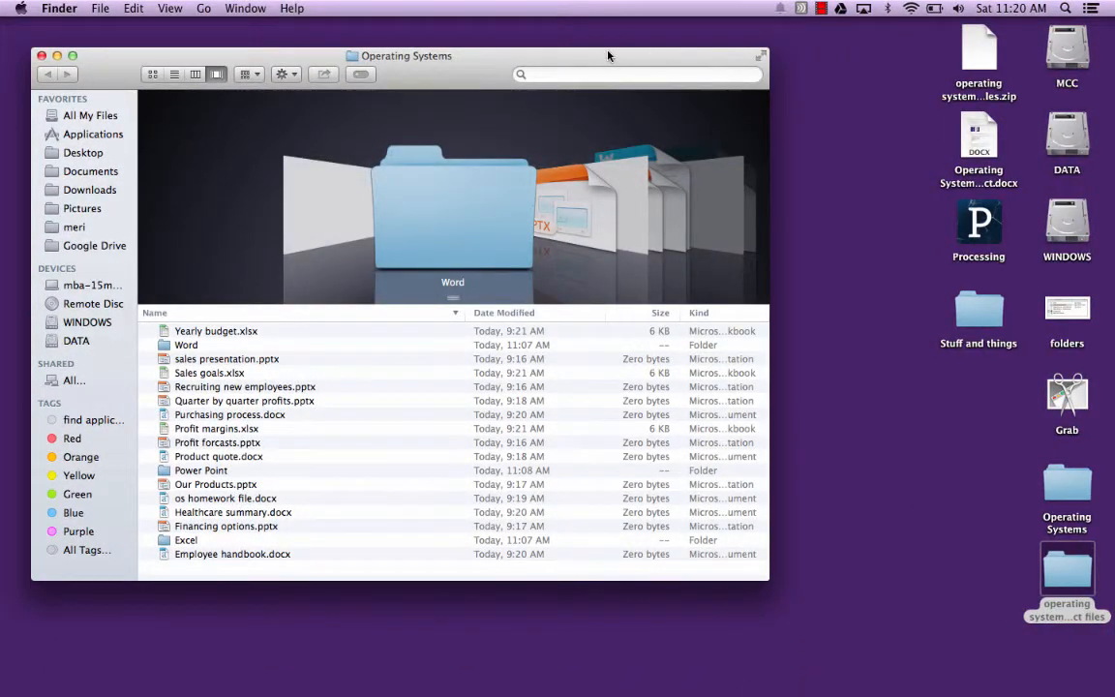
pyautogui.moveTo(608, 56); pyautogui.dragTo(732, 45)
pyautogui.moveTo(3, 300)
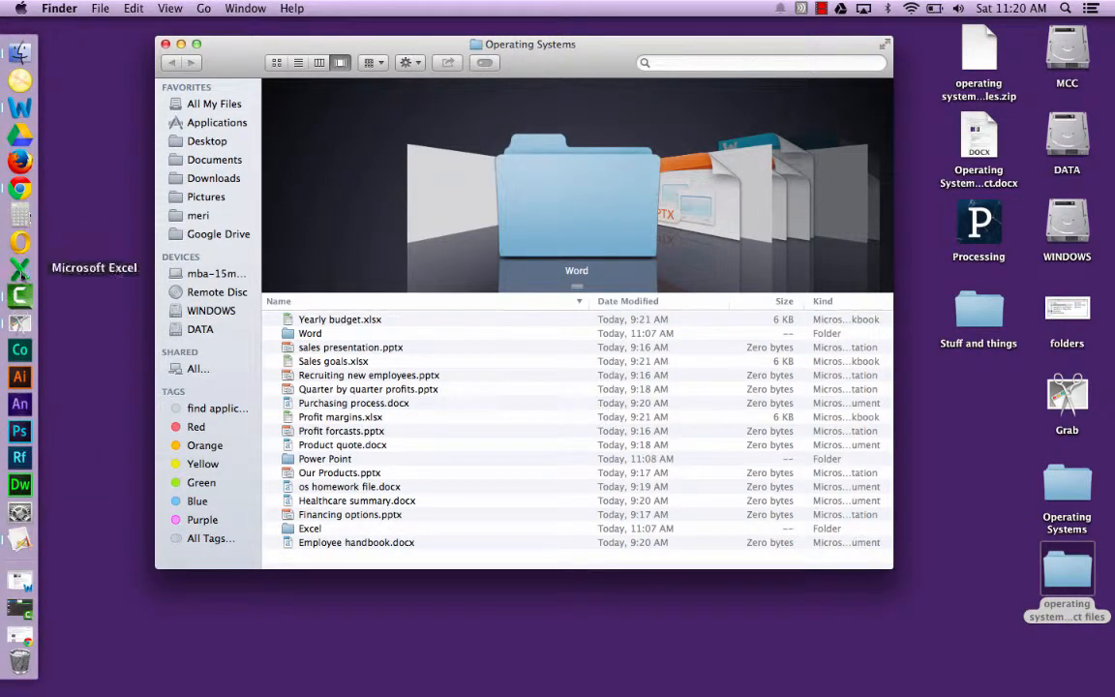
pyautogui.click(27, 330)
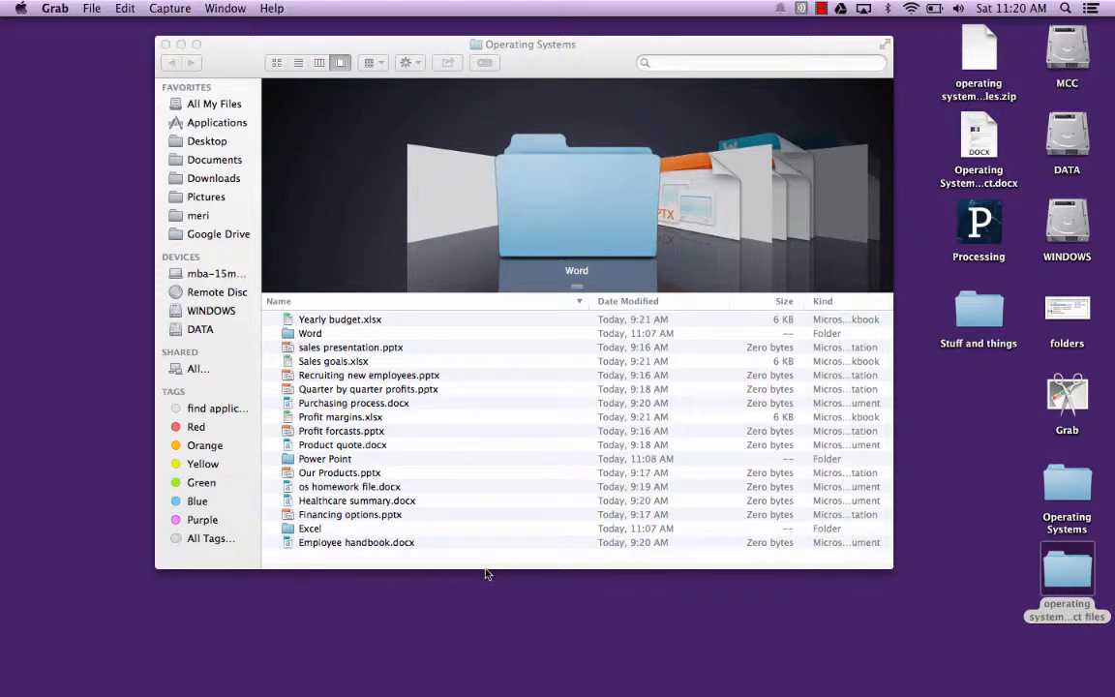
pyautogui.moveTo(485, 573); pyautogui.dragTo(486, 608)
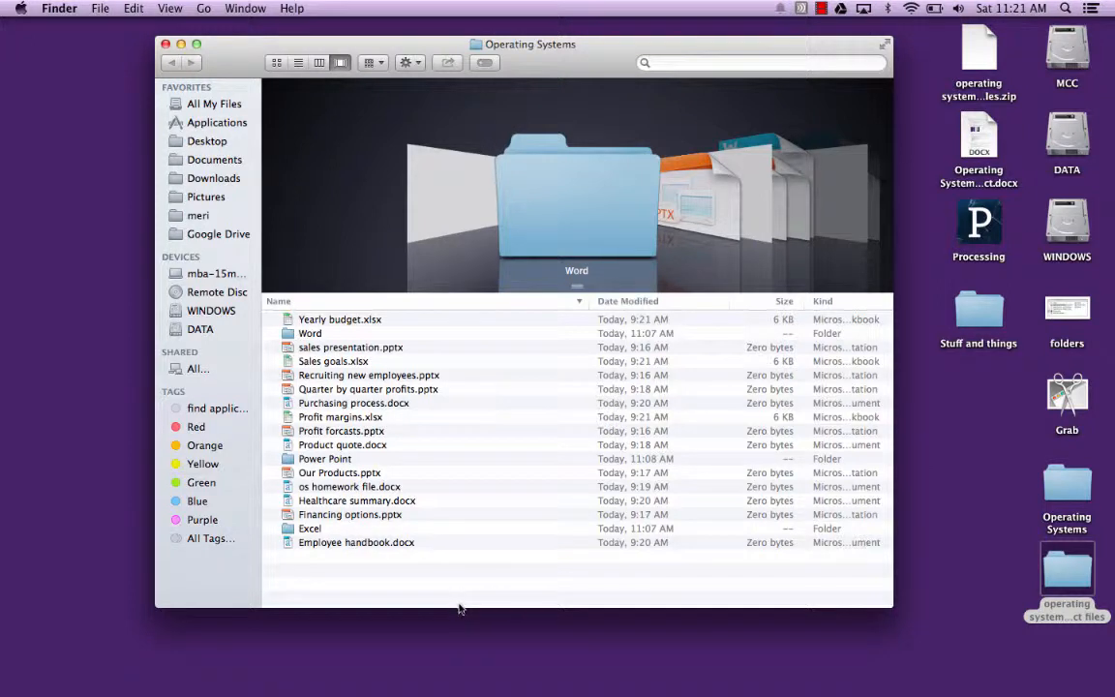
pyautogui.moveTo(460, 606)
pyautogui.mouseDown()
pyautogui.moveTo(458, 527)
pyautogui.moveTo(457, 595)
pyautogui.moveTo(458, 556)
pyautogui.moveTo(459, 584)
pyautogui.mouseUp()
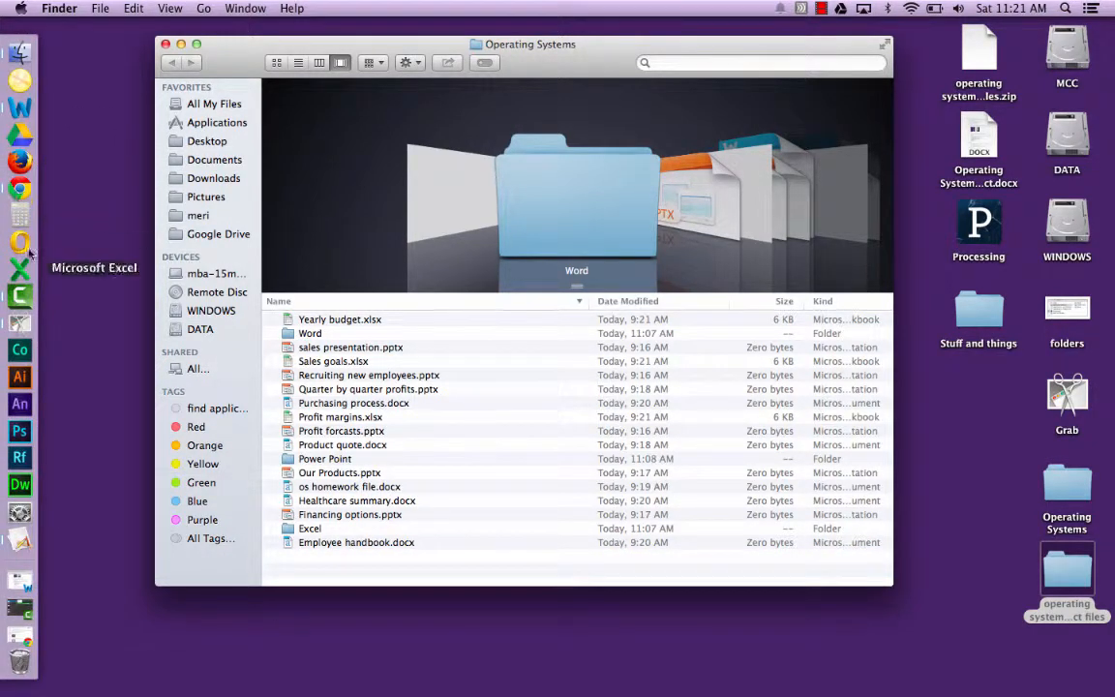
# - Switch to Grab and capture a selection of the name-sorted file list, covering the Name and Date Modified columns
pyautogui.click(18, 320)
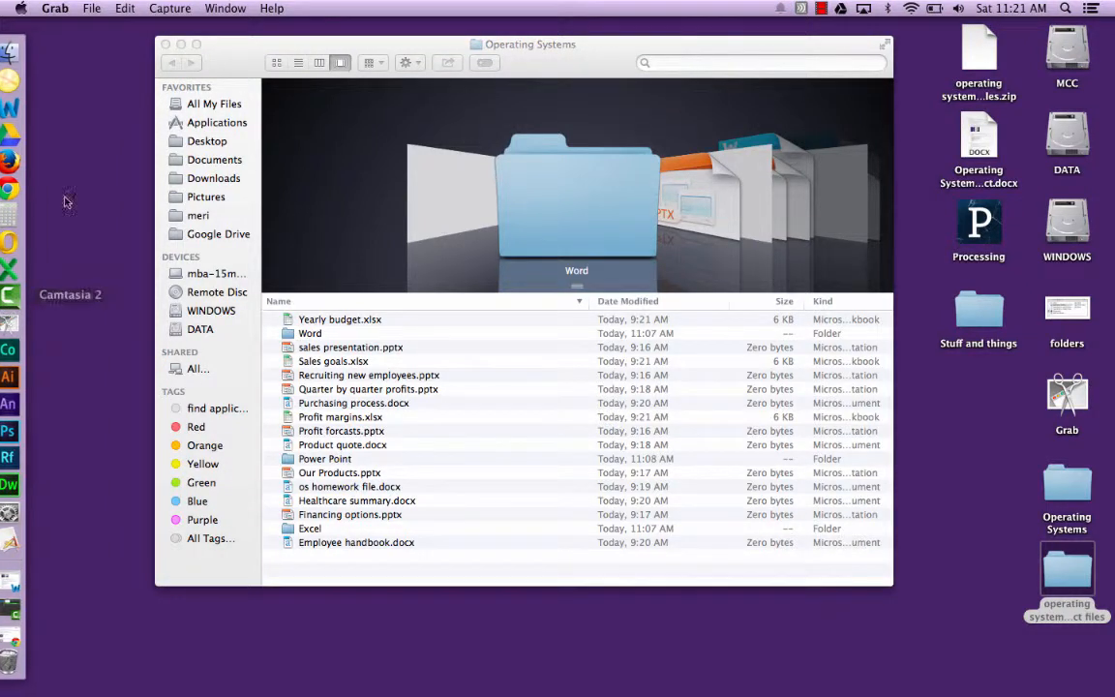
pyautogui.click(170, 9)
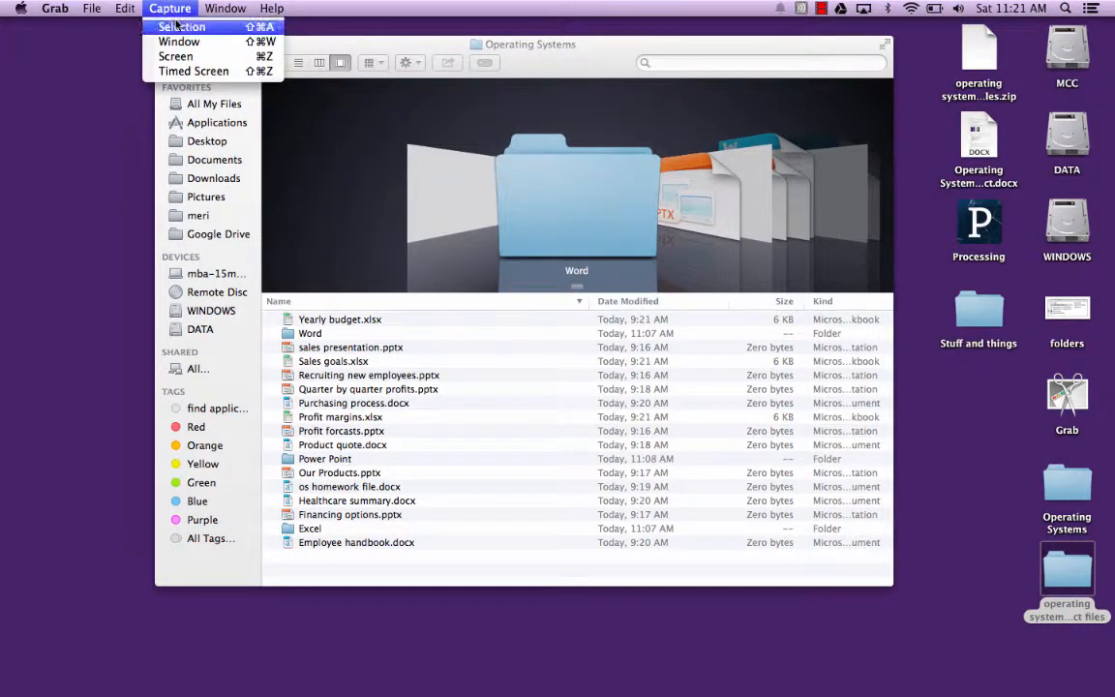
pyautogui.click(184, 27)
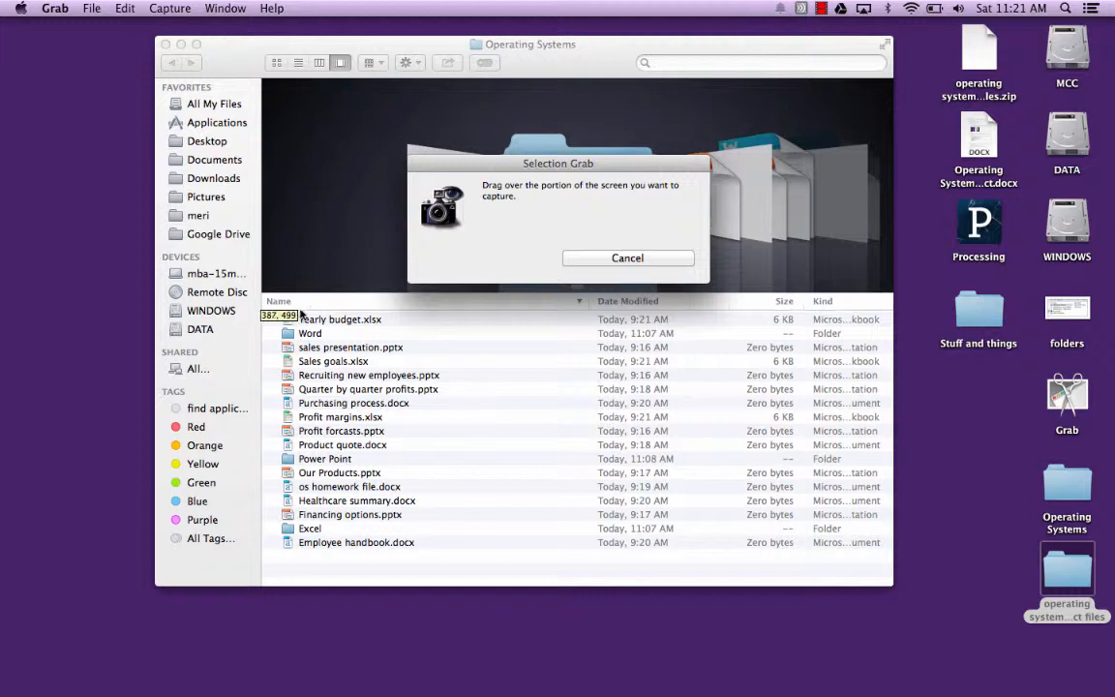
pyautogui.moveTo(266, 297); pyautogui.dragTo(725, 578)
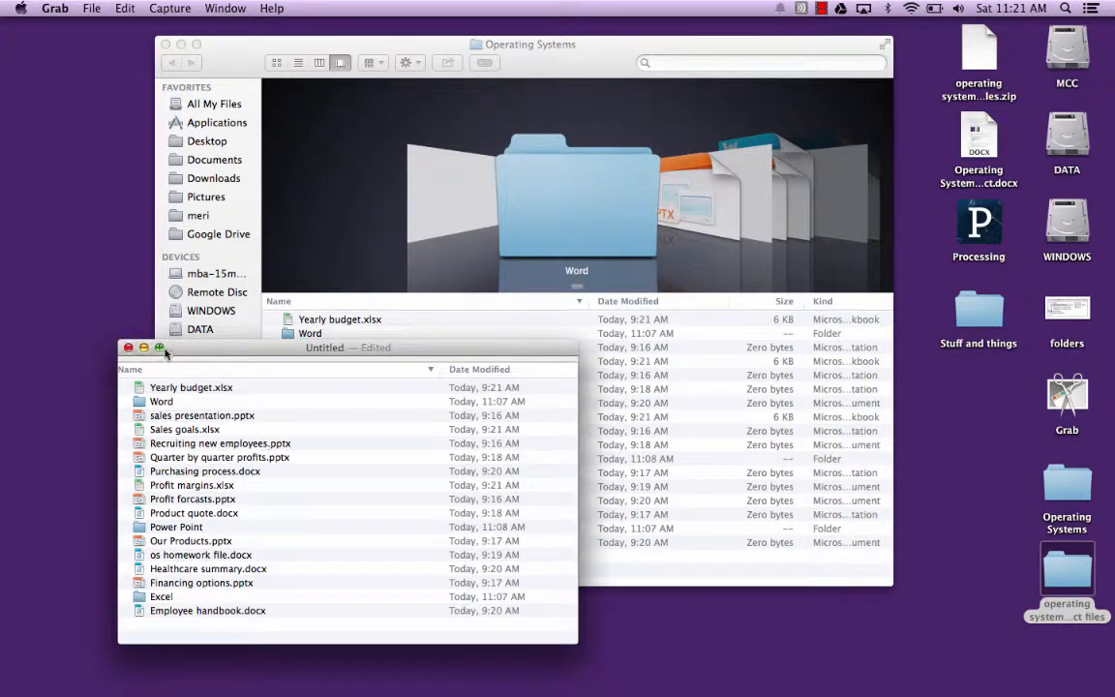
# - Close the new capture and save it to the Desktop as sorted-files
pyautogui.click(128, 348)
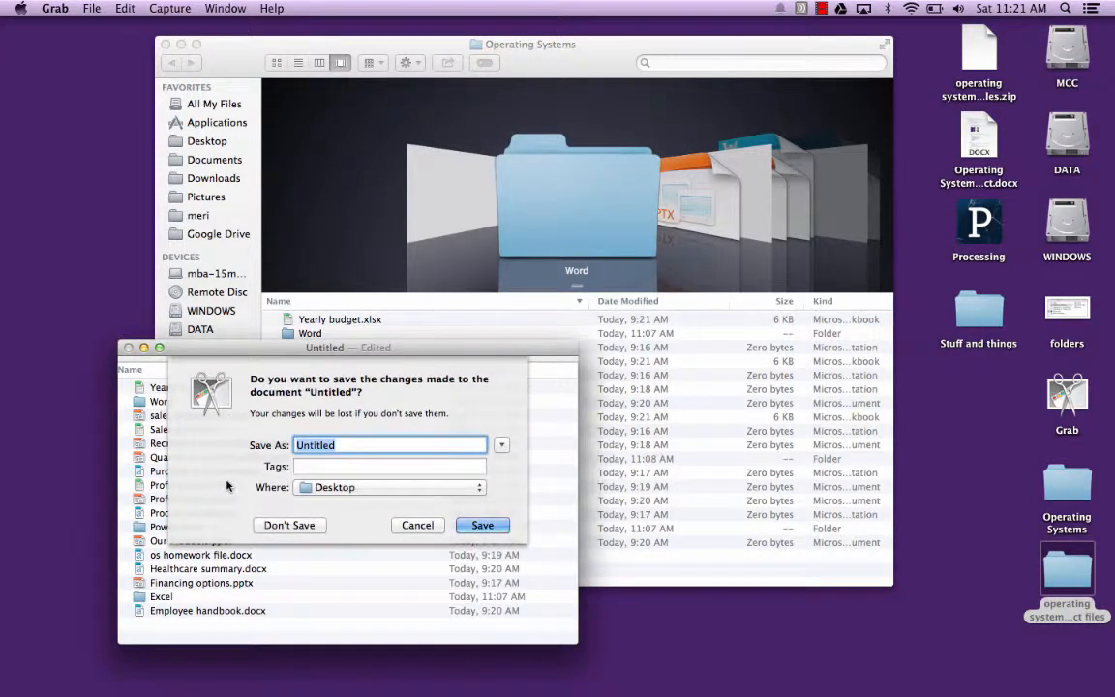
pyautogui.write('sorted-files')
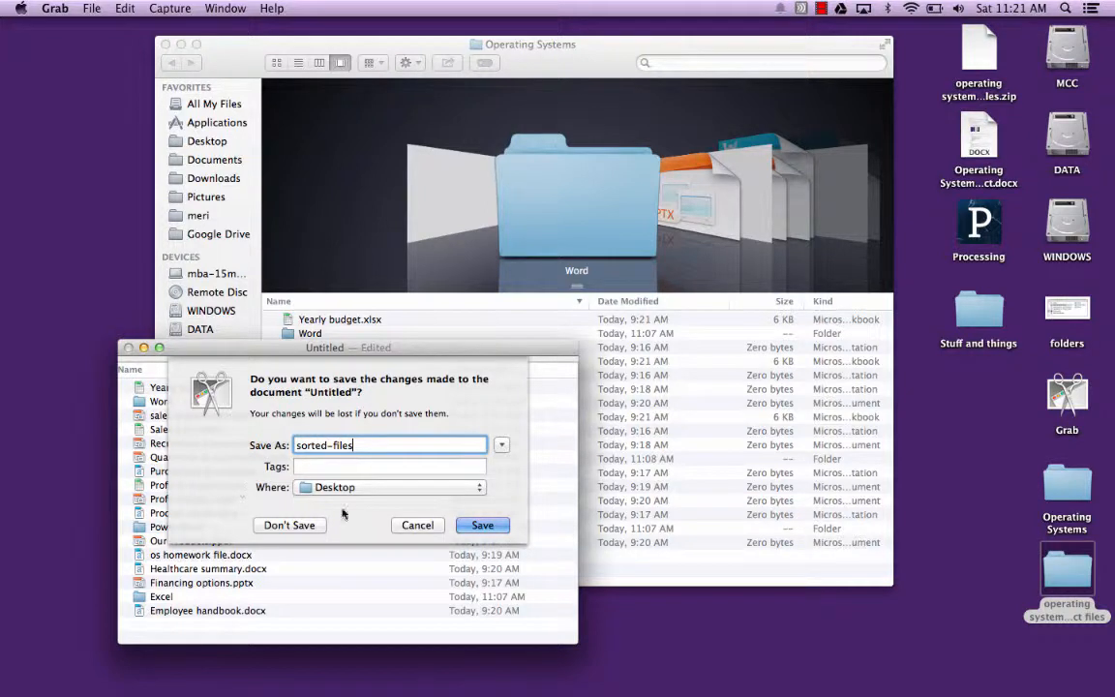
pyautogui.click(468, 525)
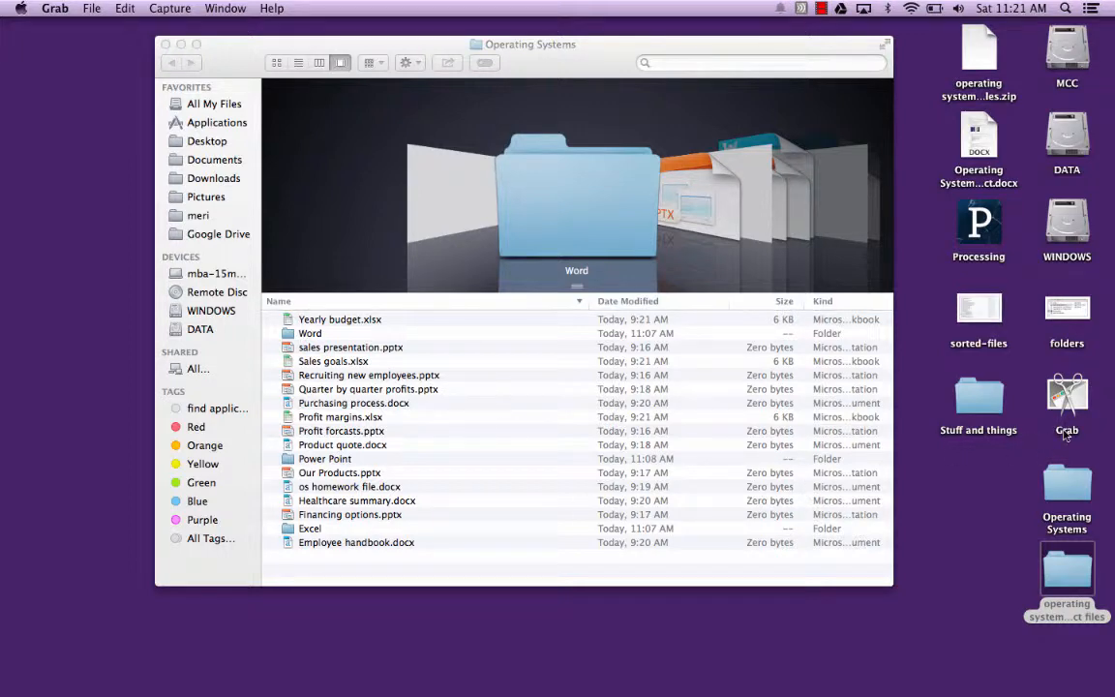
# - Open Operating Systems Project.docx in Word and add an empty unlettered line below item 5b
pyautogui.doubleClick(980, 147)
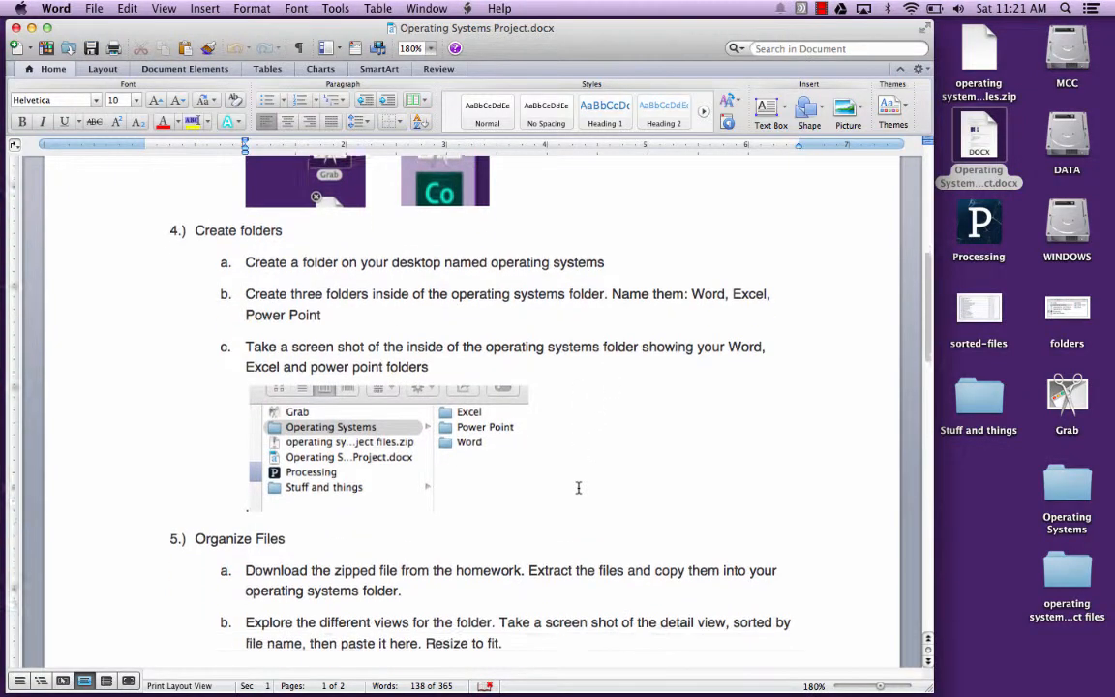
pyautogui.scroll(-3, 577, 487)
pyautogui.click(555, 511)
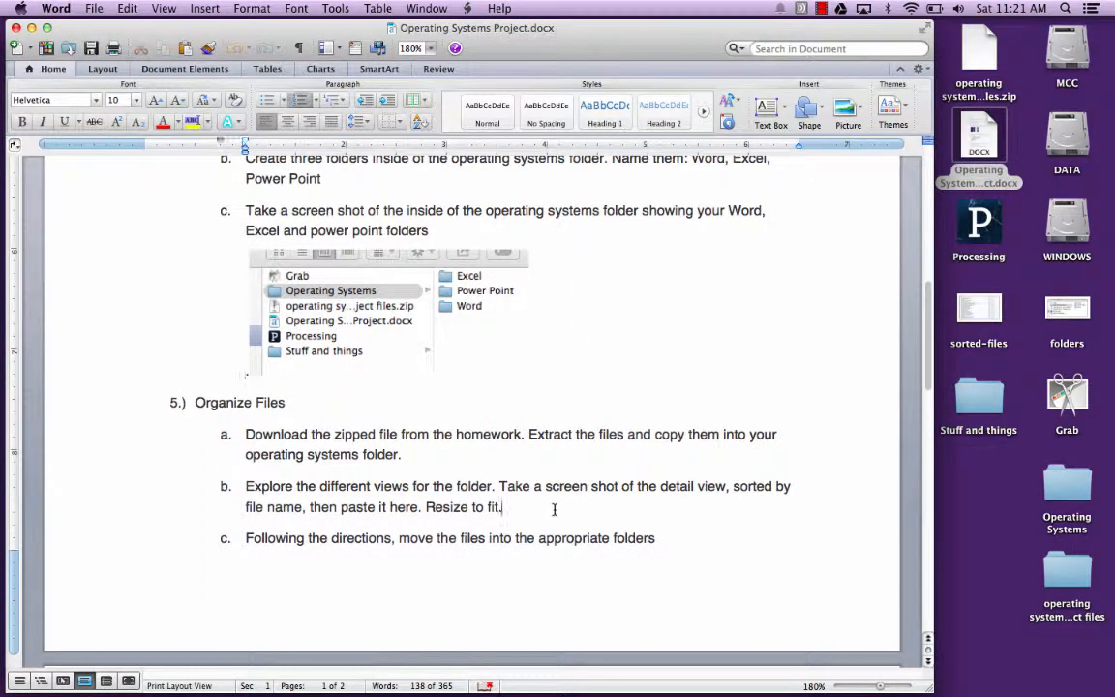
pyautogui.press('Return')
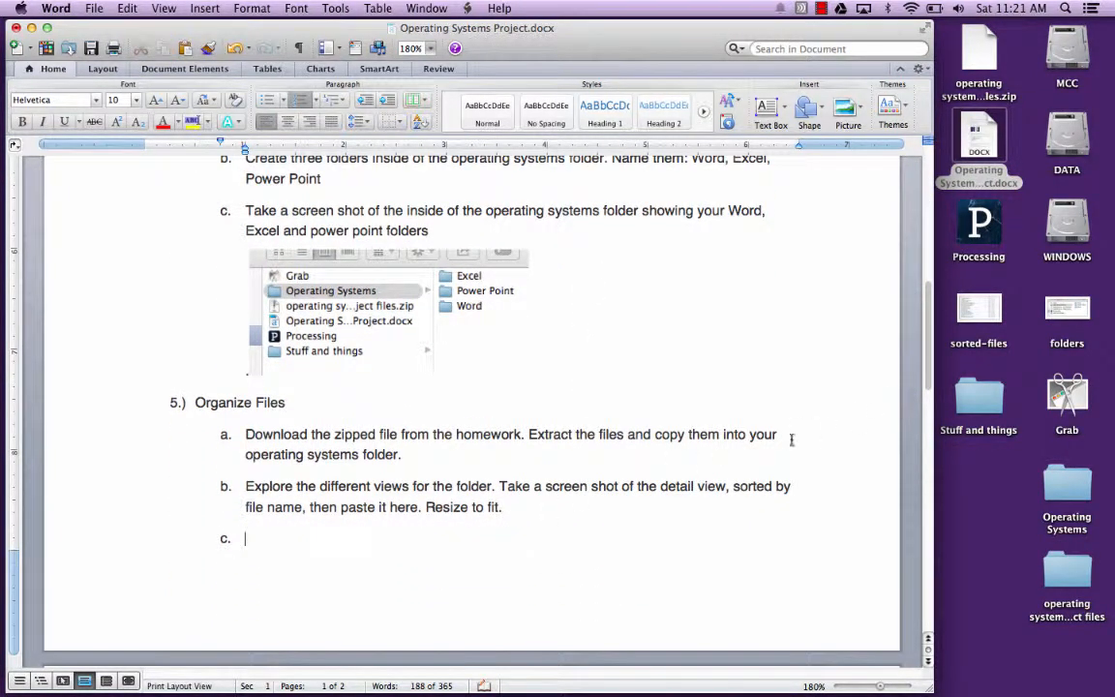
pyautogui.press('BackSpace')
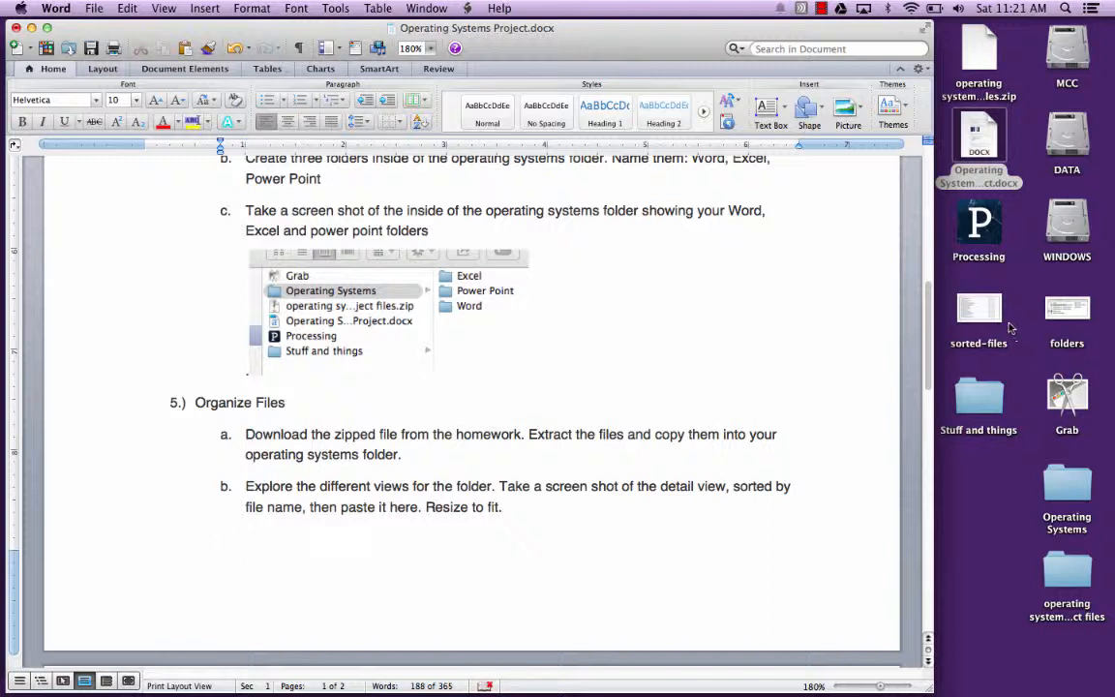
# - Insert the sorted-files image from the desktop below item 5b and scale it down to roughly half the text width
pyautogui.moveTo(978, 310); pyautogui.dragTo(475, 514)
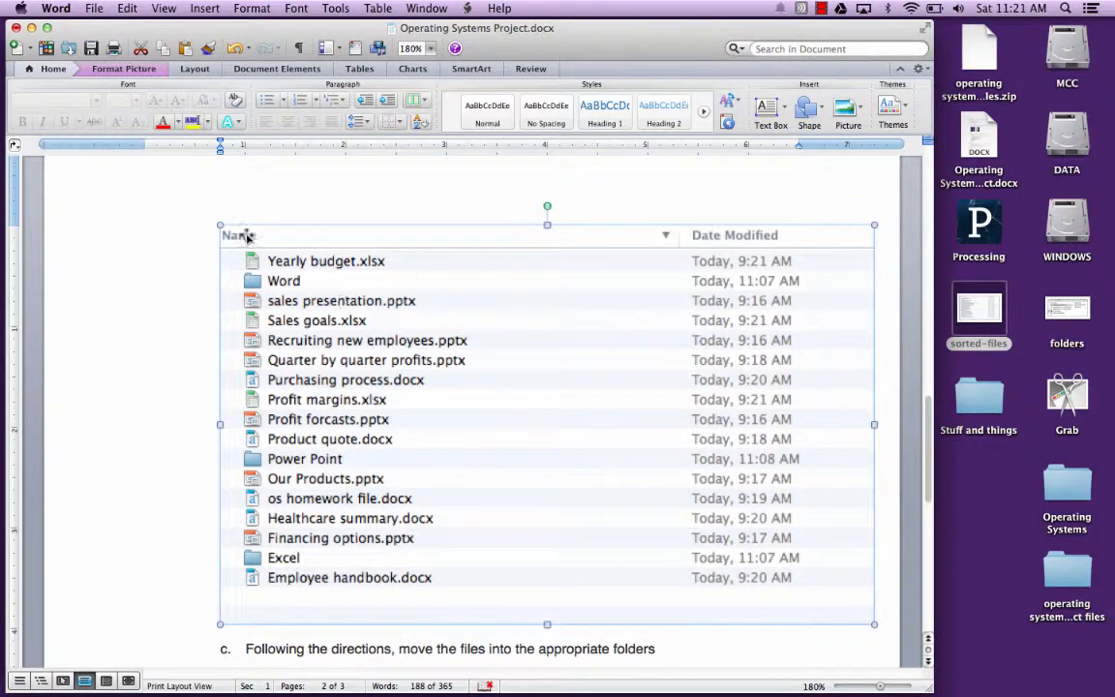
pyautogui.moveTo(220, 224); pyautogui.dragTo(522, 409)
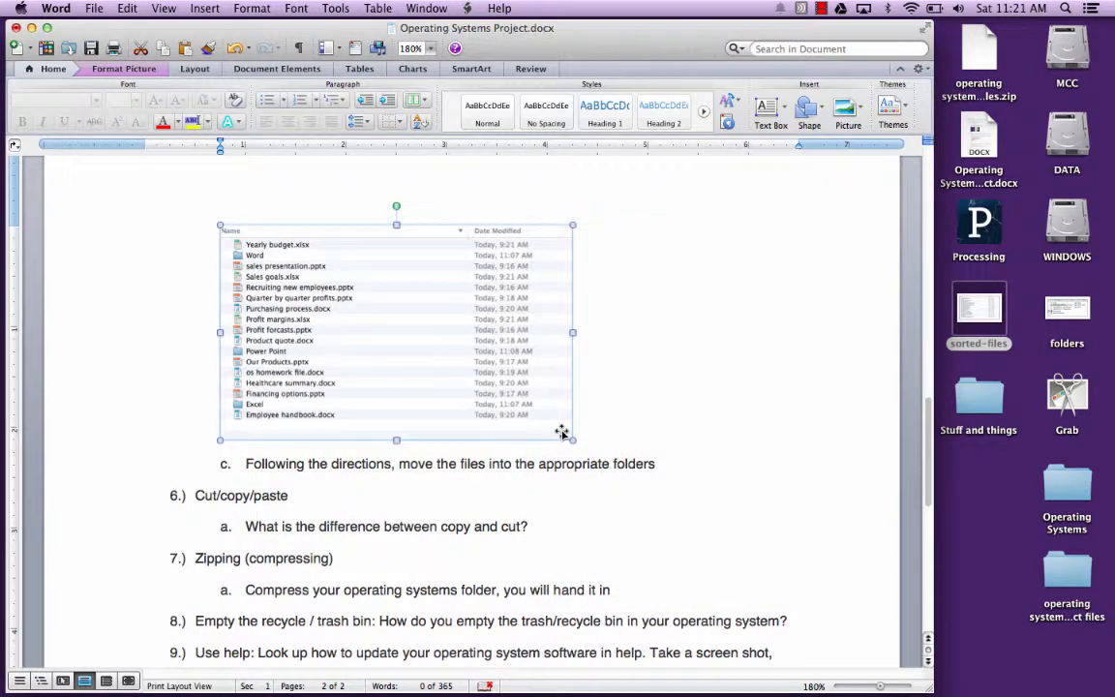
pyautogui.click(668, 418)
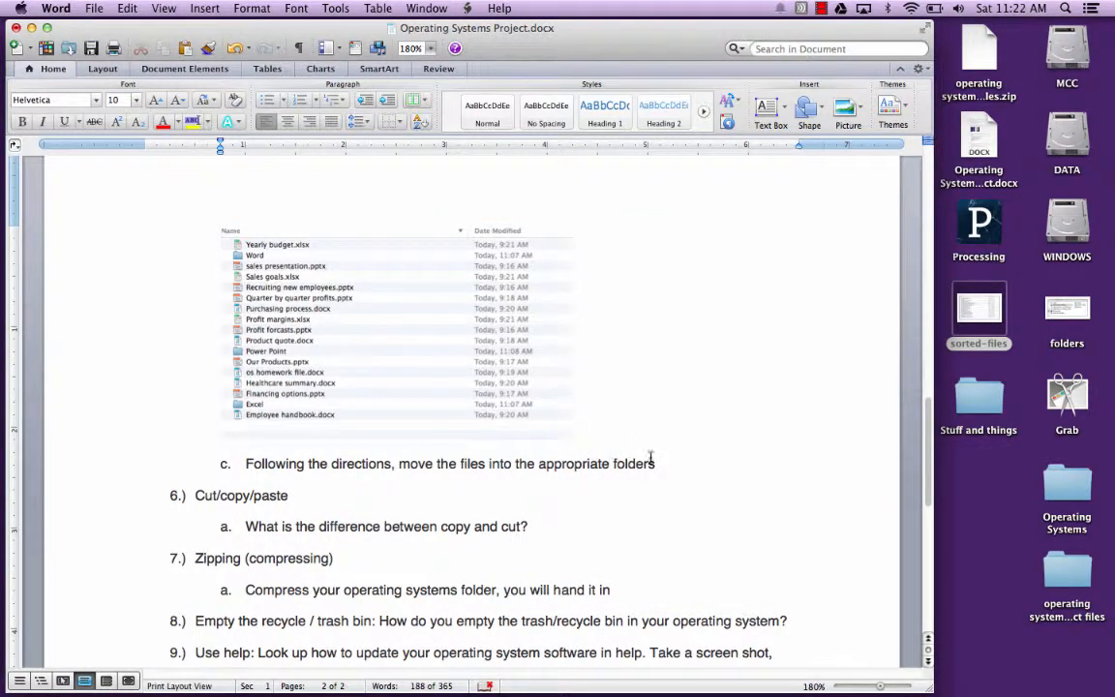
# - Minimize the Operating Systems Project.docx window and bring the Operating Systems folder window to the front
pyautogui.click(954, 536)
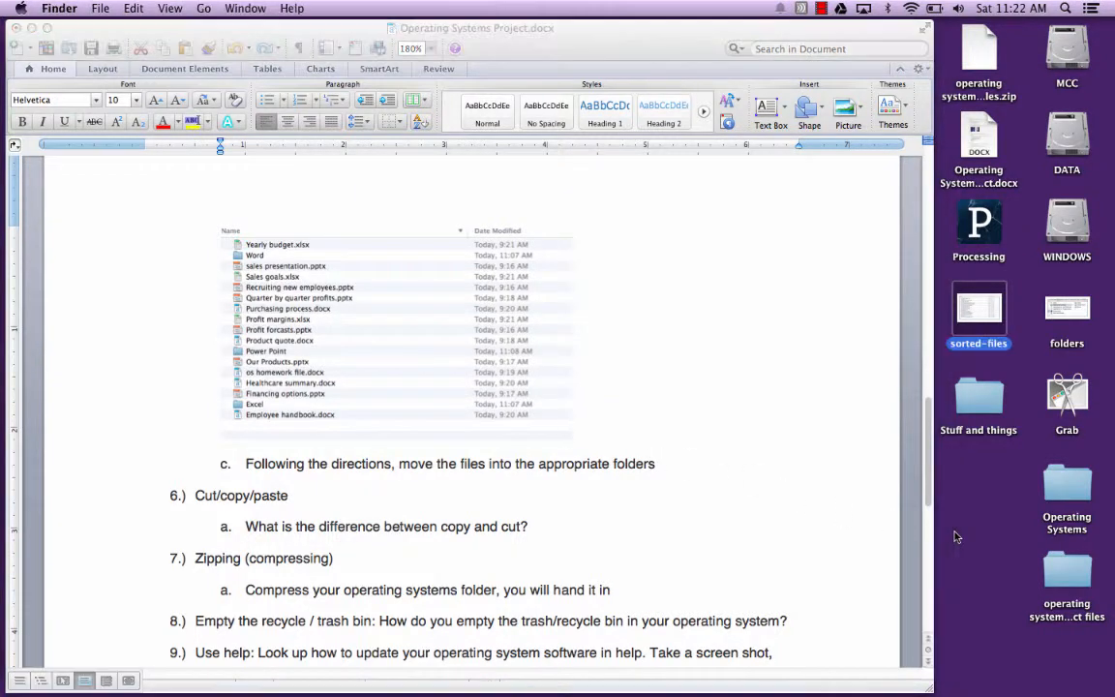
pyautogui.click(32, 30)
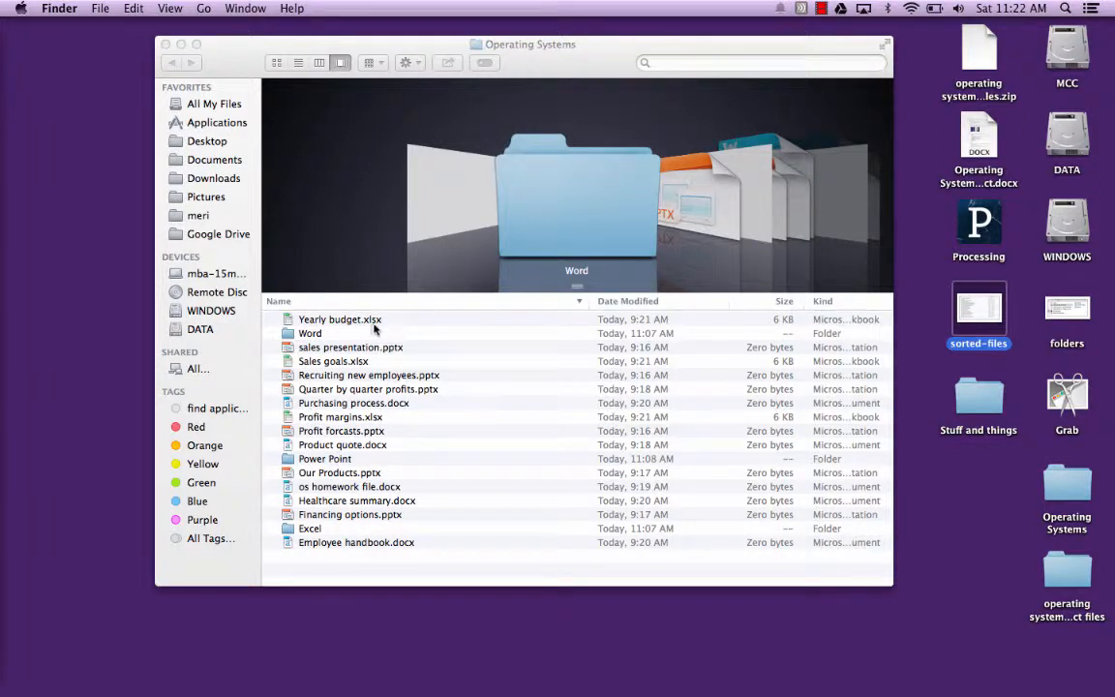
pyautogui.click(401, 304)
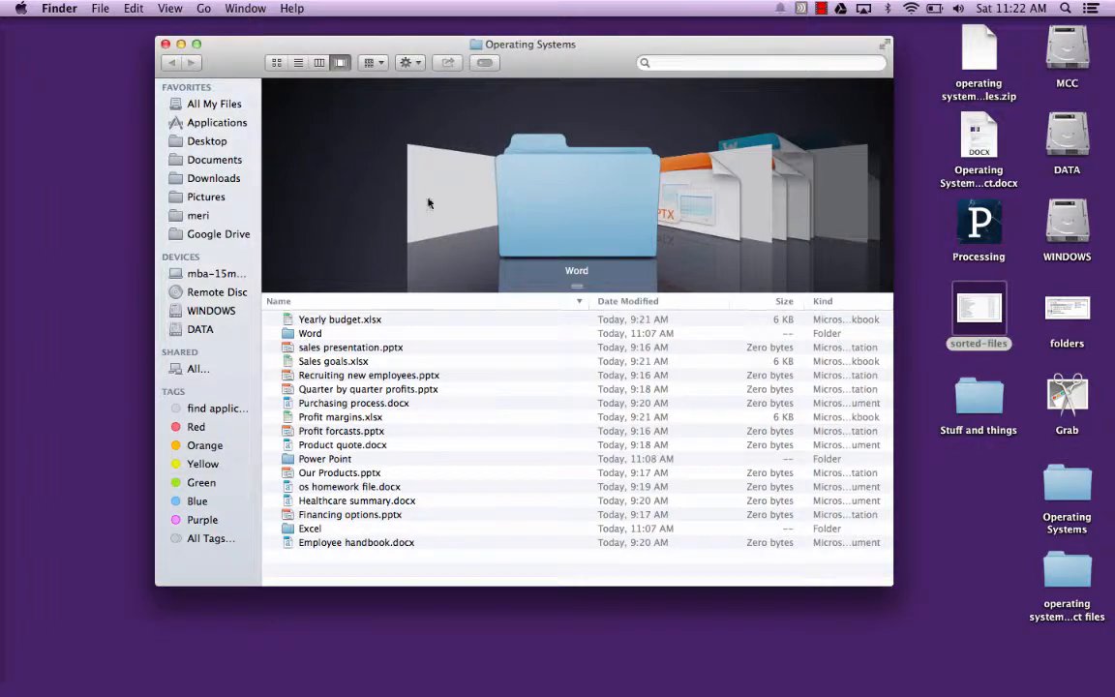
# - Sort the Operating Systems files by Kind in descending order, so the Word documents come first and the folders last
pyautogui.click(407, 62)
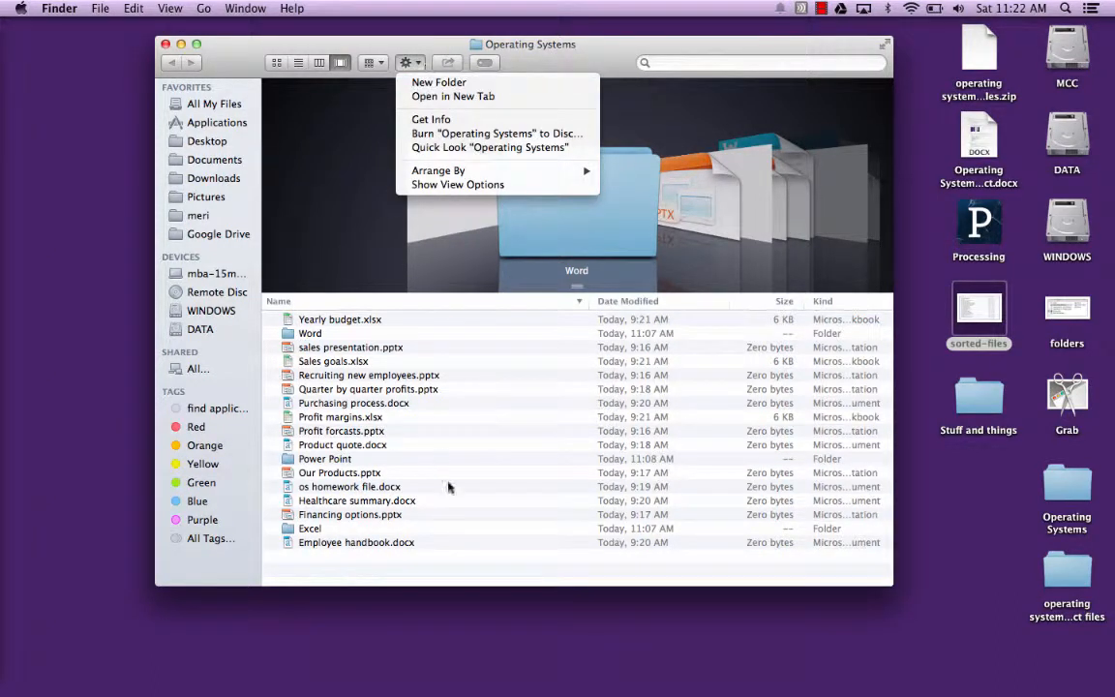
pyautogui.click(405, 440)
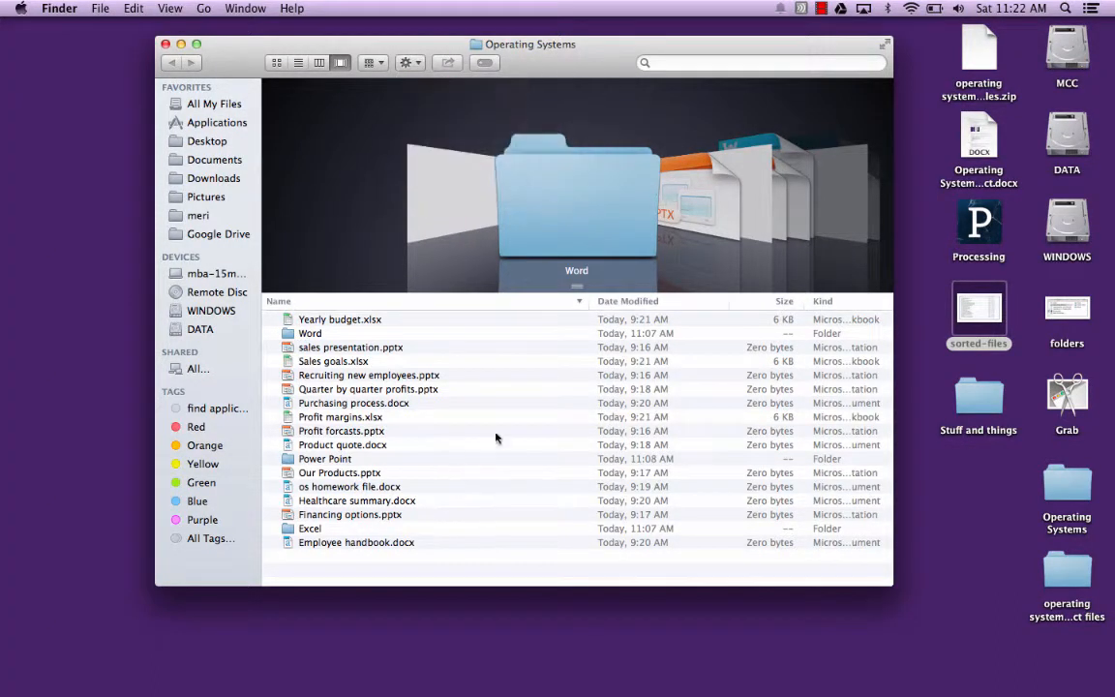
pyautogui.click(818, 302)
pyautogui.click(819, 302)
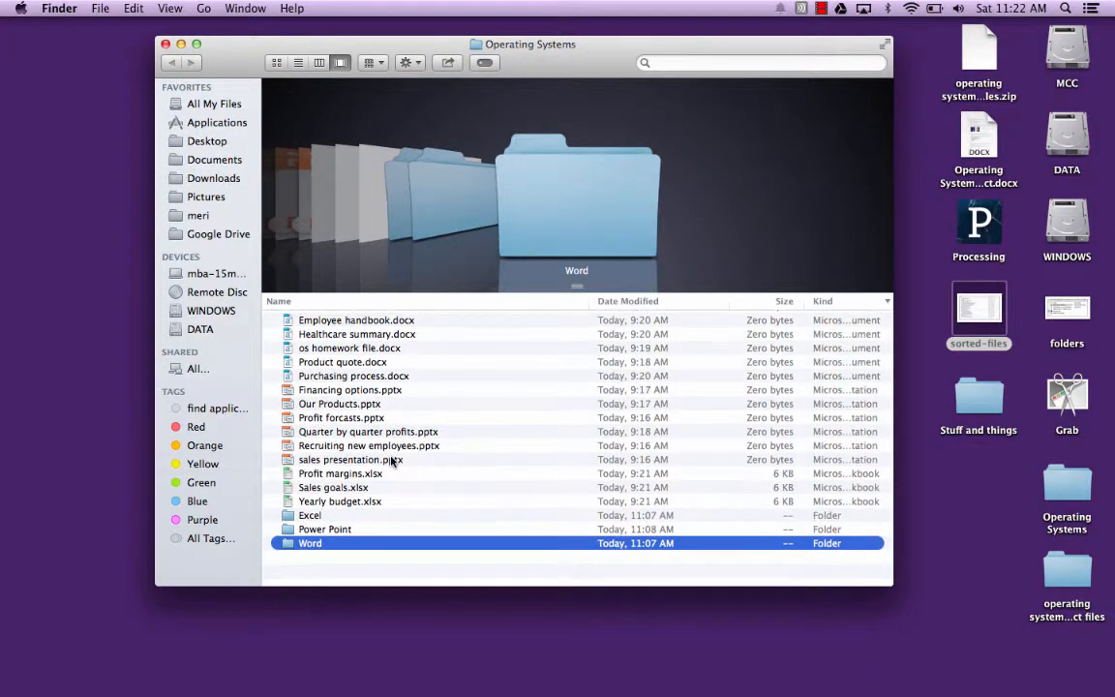
# - Move Employee handbook.docx into the Word folder
pyautogui.click(379, 322)
pyautogui.moveTo(379, 322)
pyautogui.mouseDown()
pyautogui.moveTo(325, 528)
pyautogui.moveTo(305, 545)
pyautogui.mouseUp()
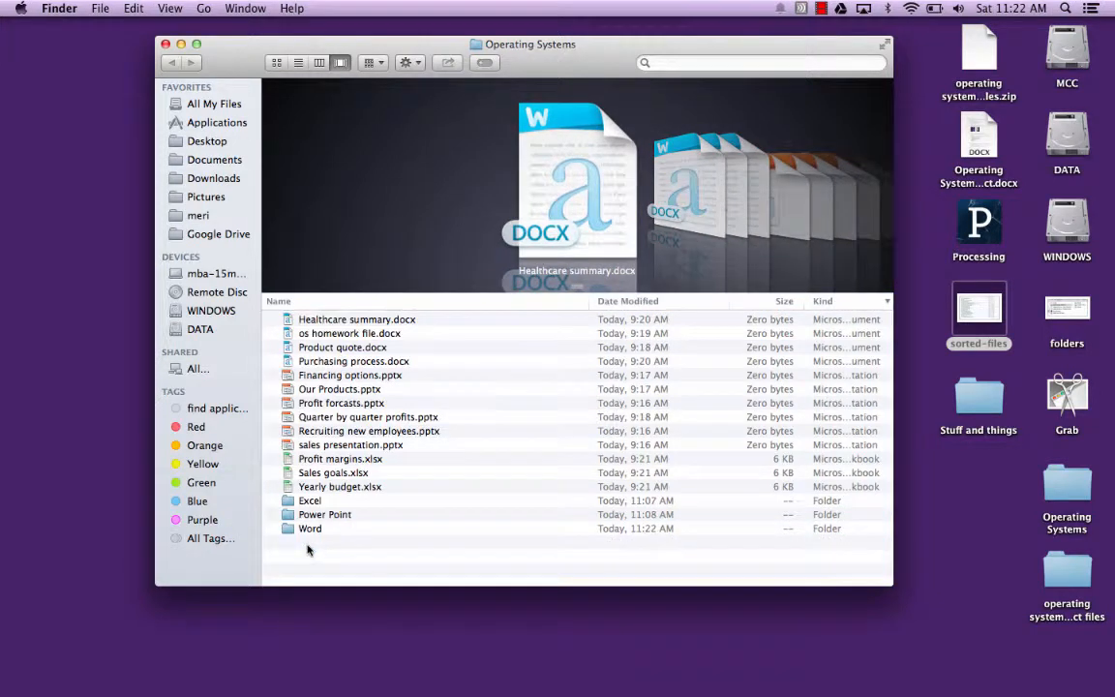
# - Try to move the four files from Healthcare summary.docx through Purchasing process.docx into the Word folder together, and open that folder
pyautogui.click(361, 322)
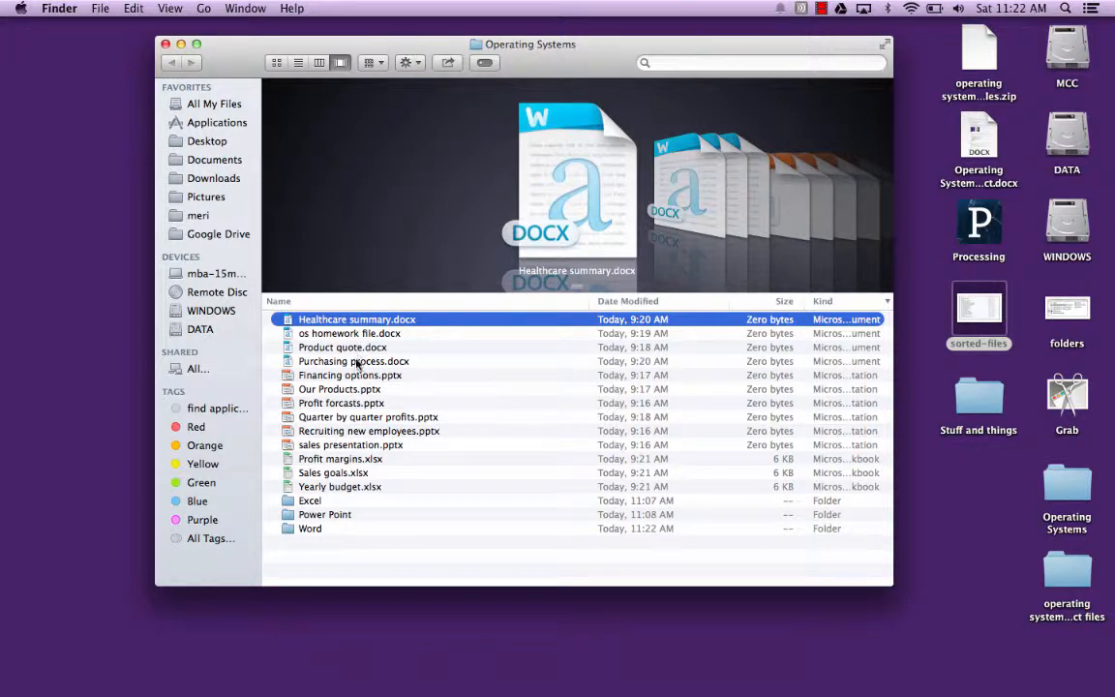
pyautogui.keyDown('shift'); pyautogui.click(357, 364); pyautogui.keyUp('shift')
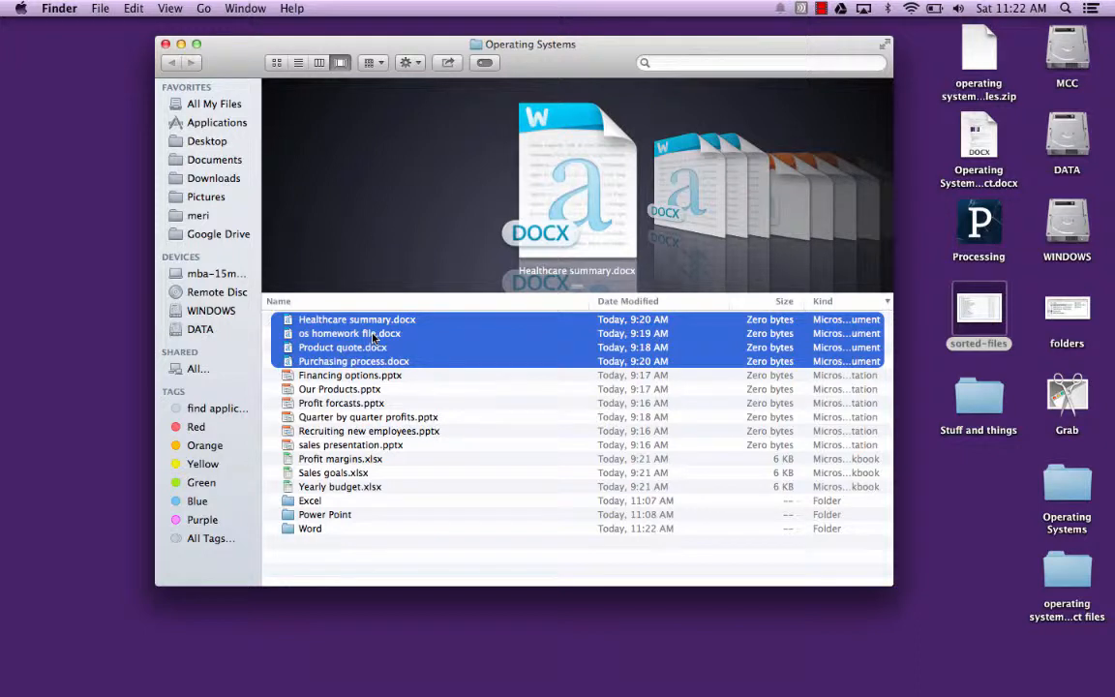
pyautogui.moveTo(372, 337); pyautogui.dragTo(315, 528)
pyautogui.doubleClick(315, 529)
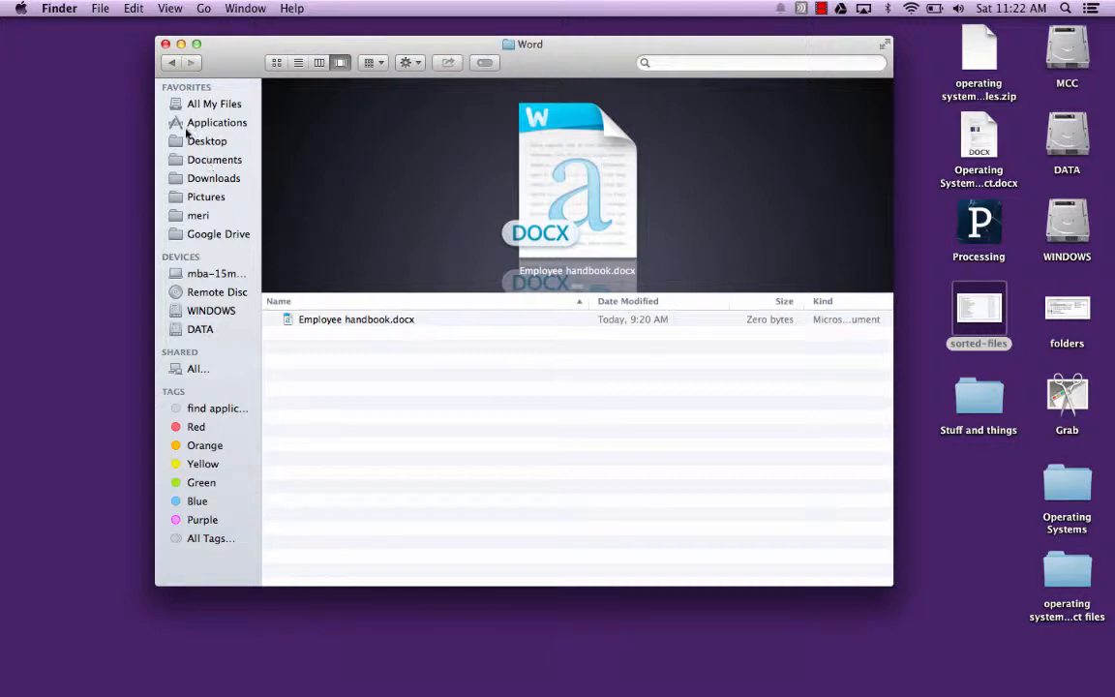
# - Return to the Operating Systems folder and move the four files from Healthcare summary.docx through Purchasing process.docx into the Word folder
pyautogui.click(172, 62)
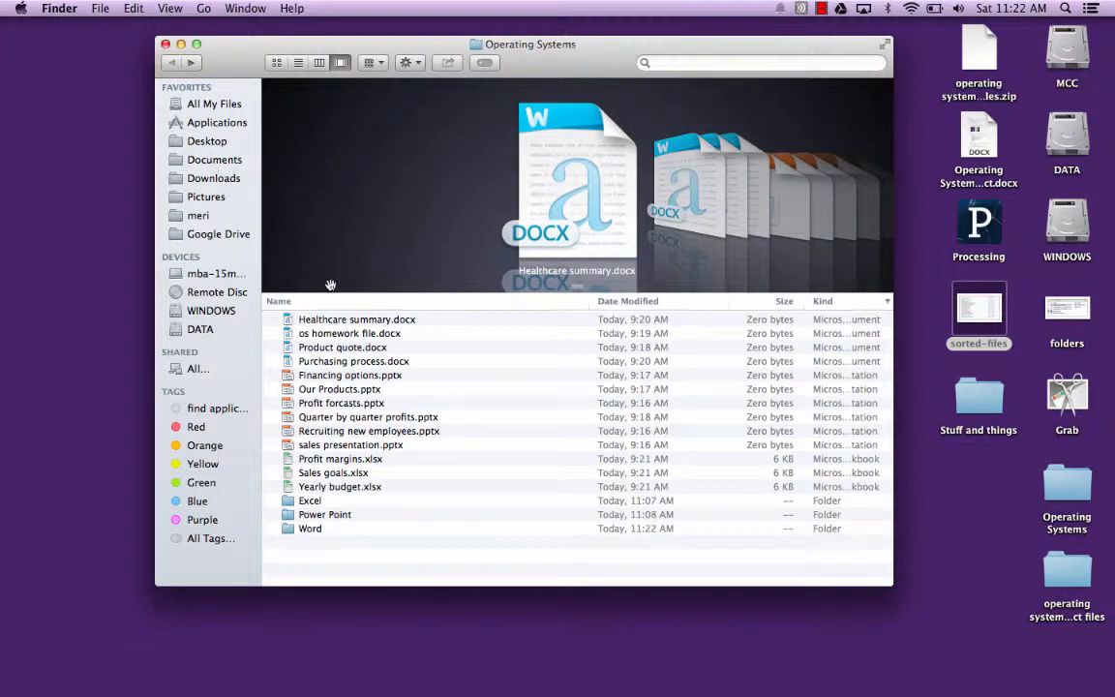
pyautogui.click(331, 322)
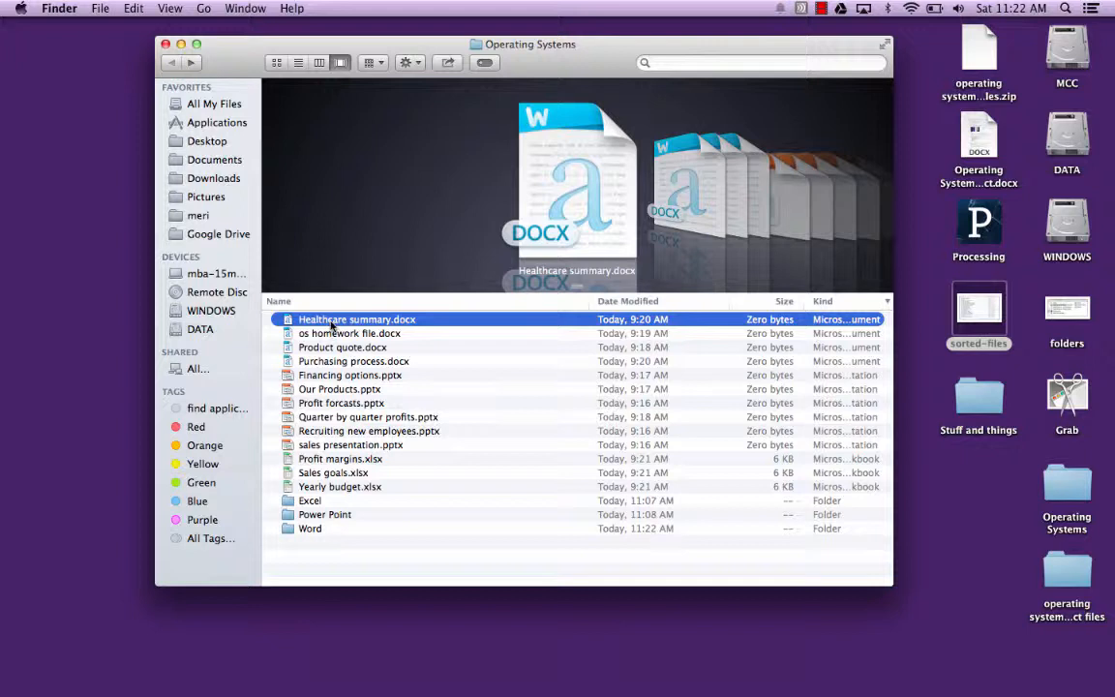
pyautogui.keyDown('shift'); pyautogui.click(331, 361); pyautogui.keyUp('shift')
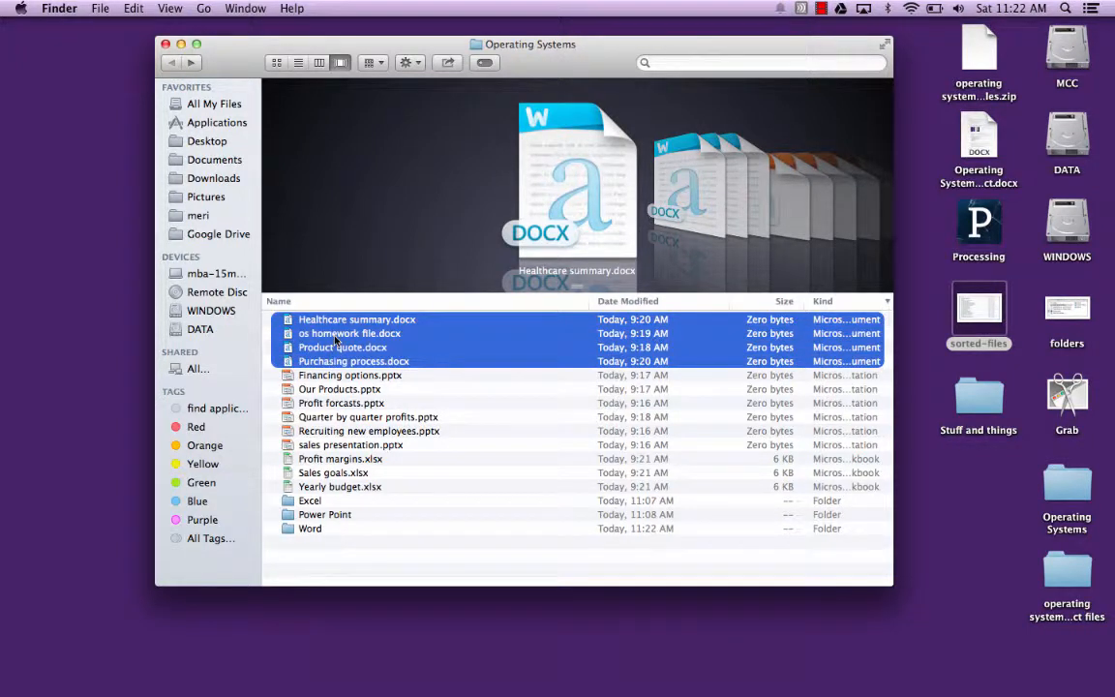
pyautogui.moveTo(336, 340); pyautogui.dragTo(311, 528)
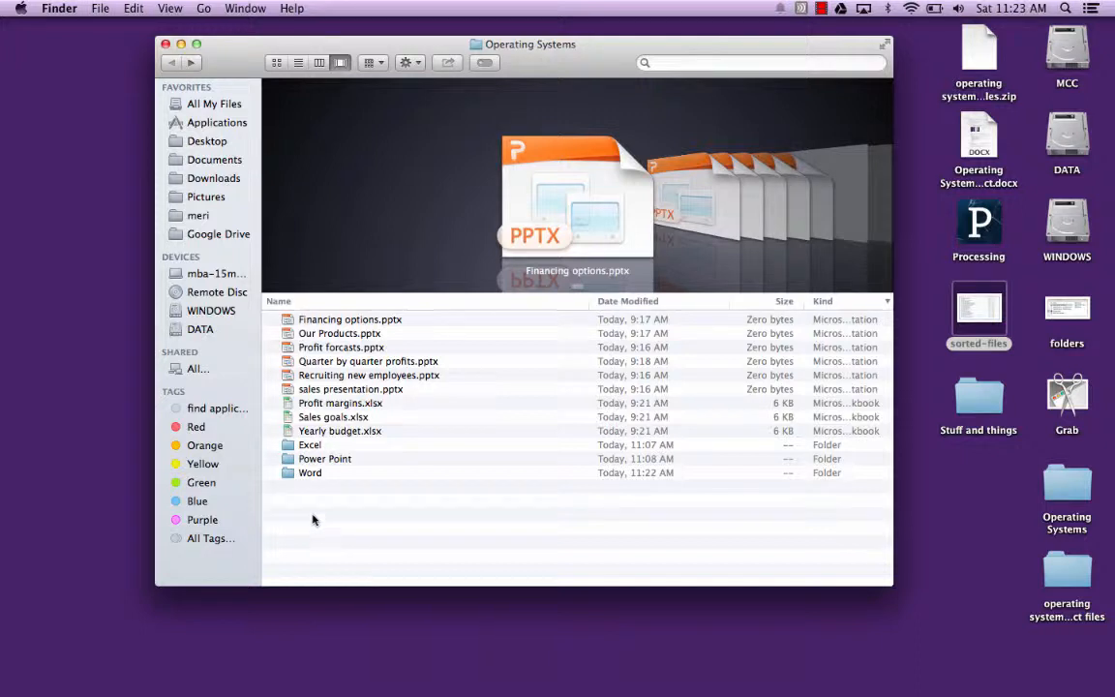
# - Move Financing options.pptx, Profit forcasts.pptx and Recruiting new employees.pptx together into the Power Point folder
pyautogui.click(336, 320)
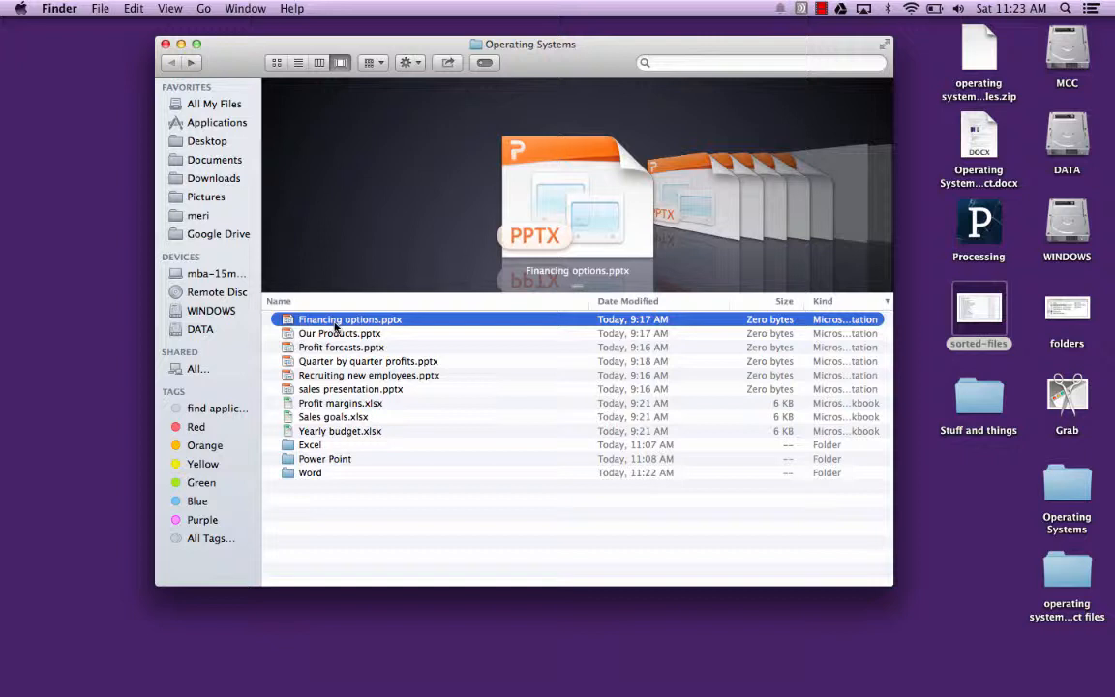
pyautogui.rightClick(335, 336)
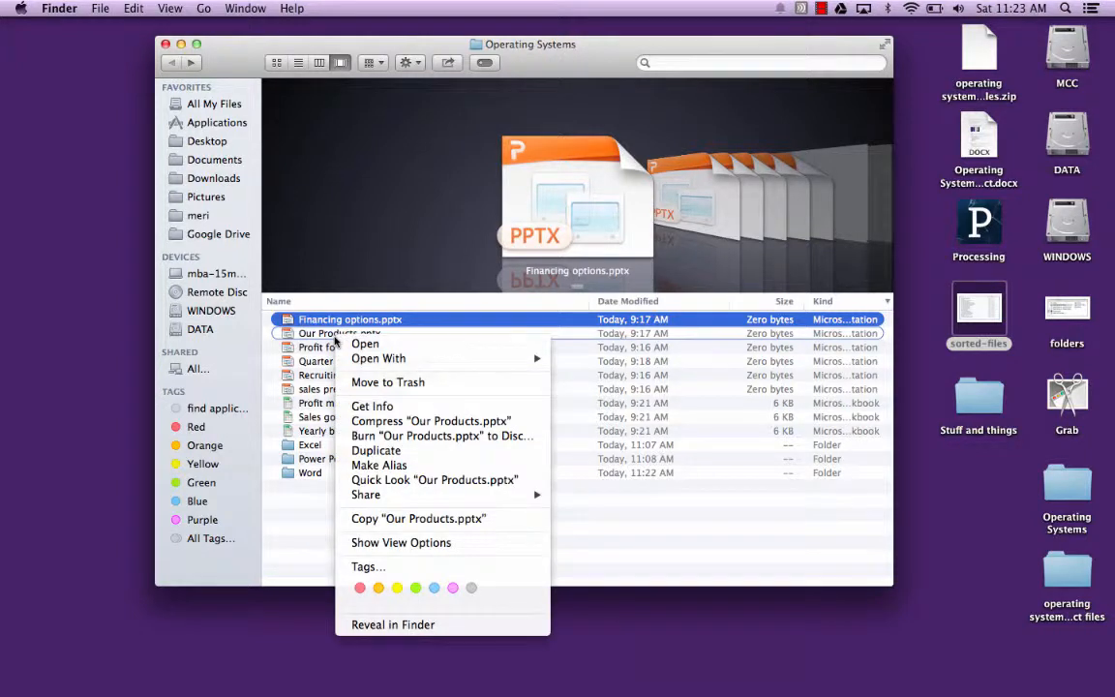
pyautogui.press('Escape')
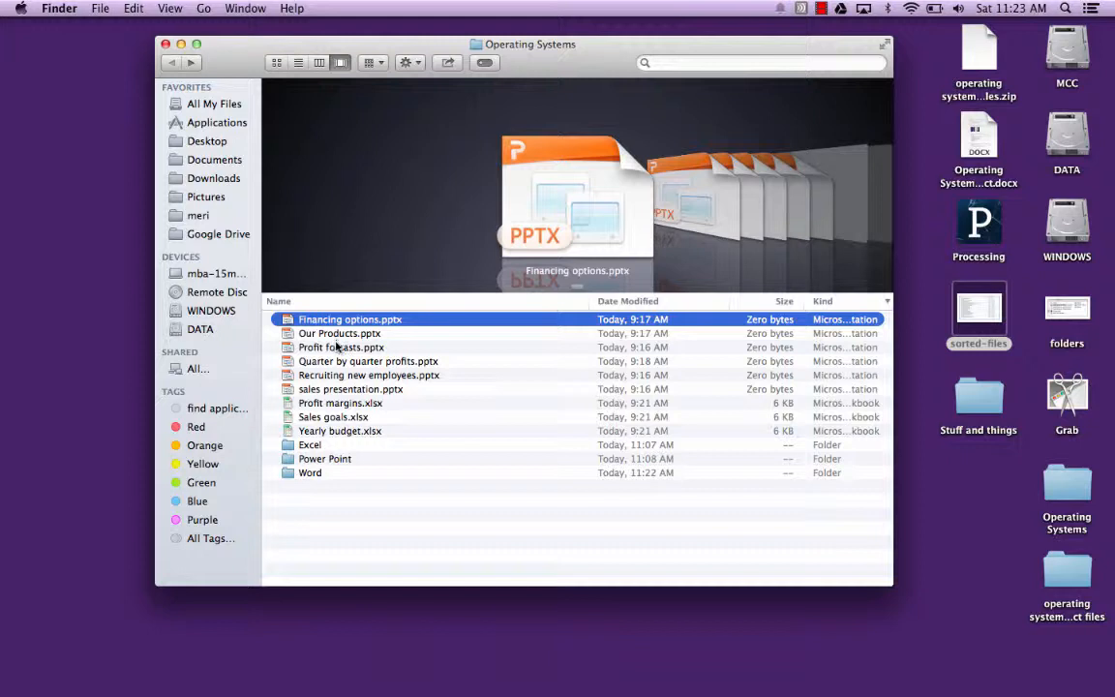
pyautogui.keyDown('super'); pyautogui.click(337, 346); pyautogui.keyUp('super')
pyautogui.keyDown('super'); pyautogui.click(338, 374); pyautogui.keyUp('super')
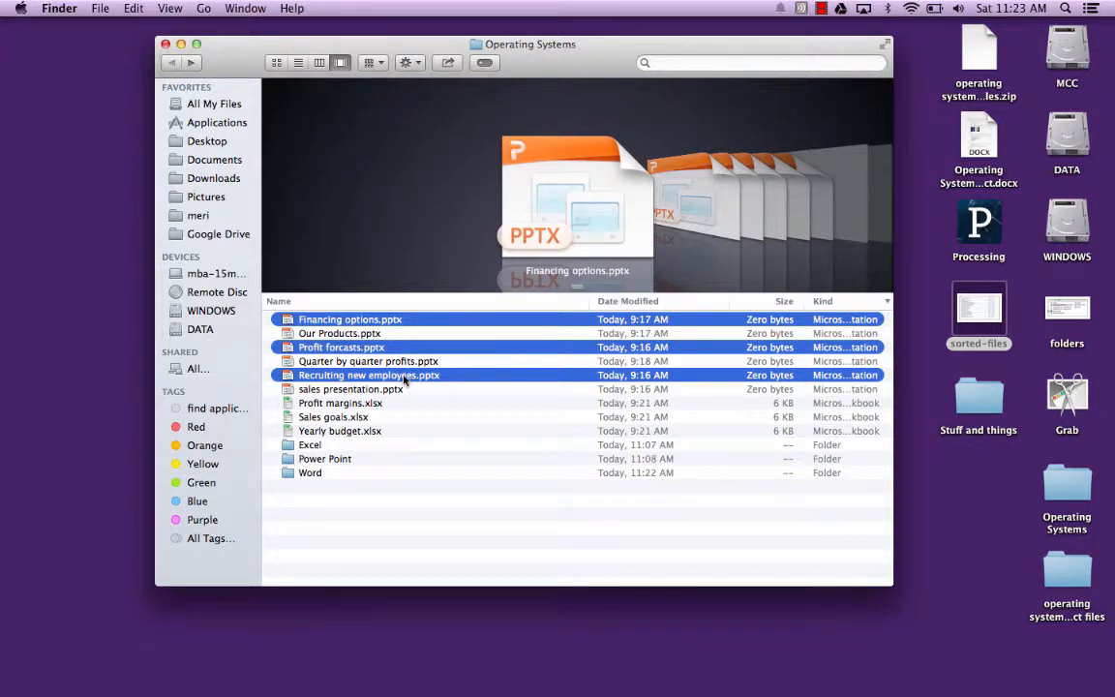
pyautogui.moveTo(404, 379); pyautogui.dragTo(340, 459)
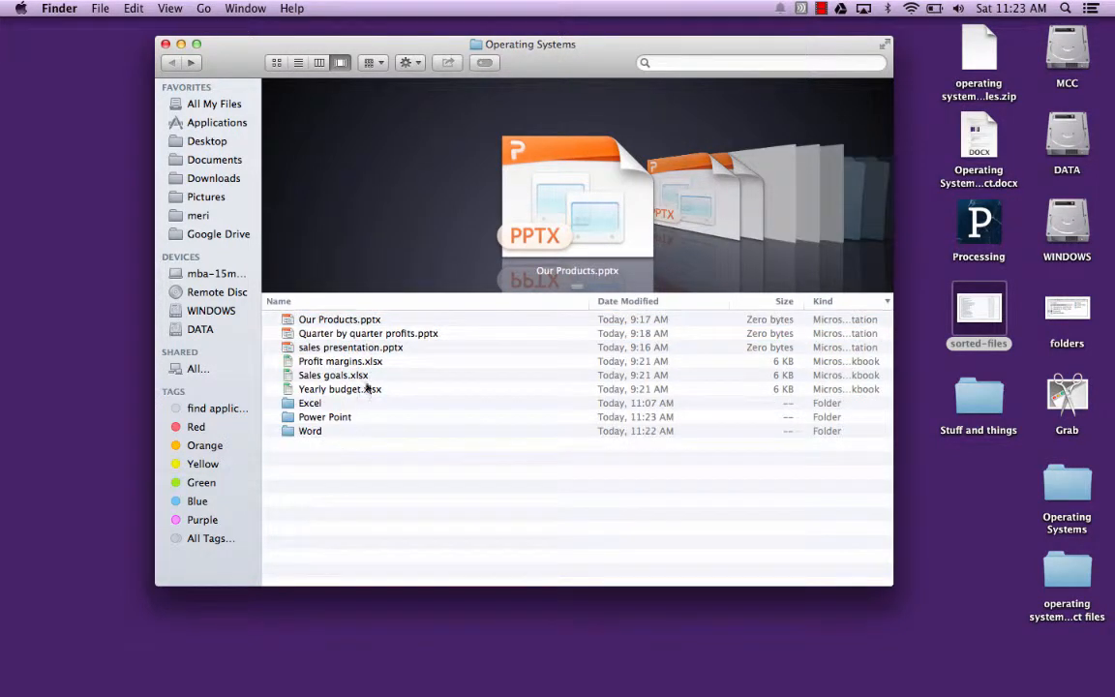
# - Move Our Products.pptx, Quarter by quarter profits.pptx and sales presentation.pptx together into the Power Point folder
pyautogui.moveTo(358, 322)
pyautogui.mouseDown()
pyautogui.moveTo(356, 362)
pyautogui.moveTo(357, 321)
pyautogui.mouseUp()
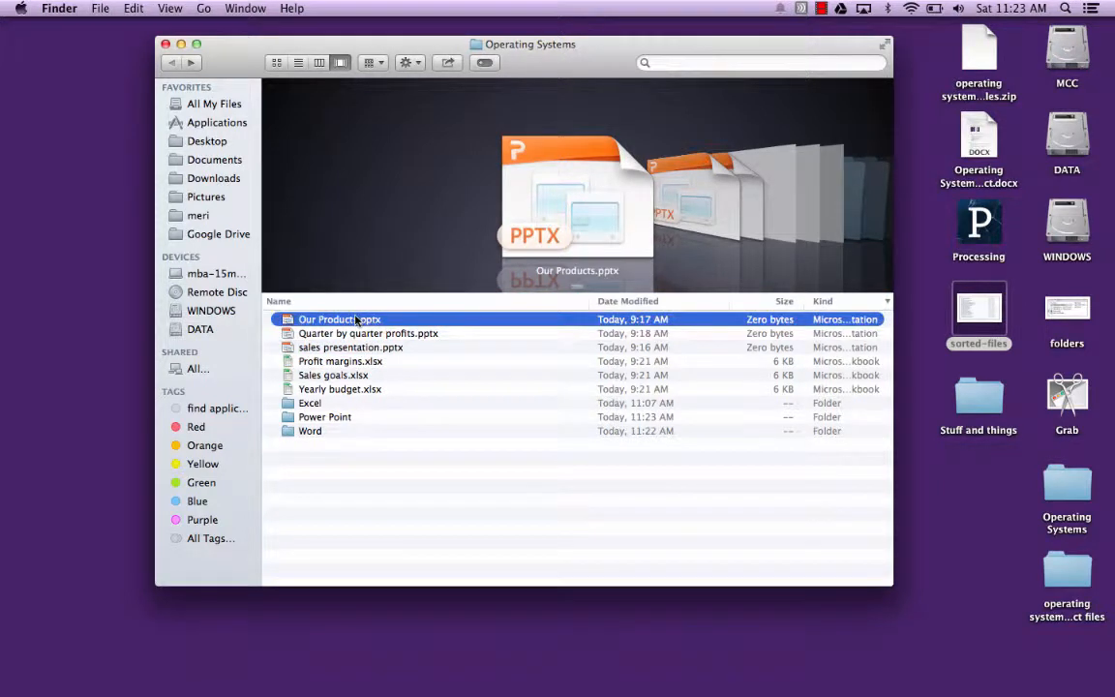
pyautogui.keyDown('shift'); pyautogui.click(354, 348); pyautogui.keyUp('shift')
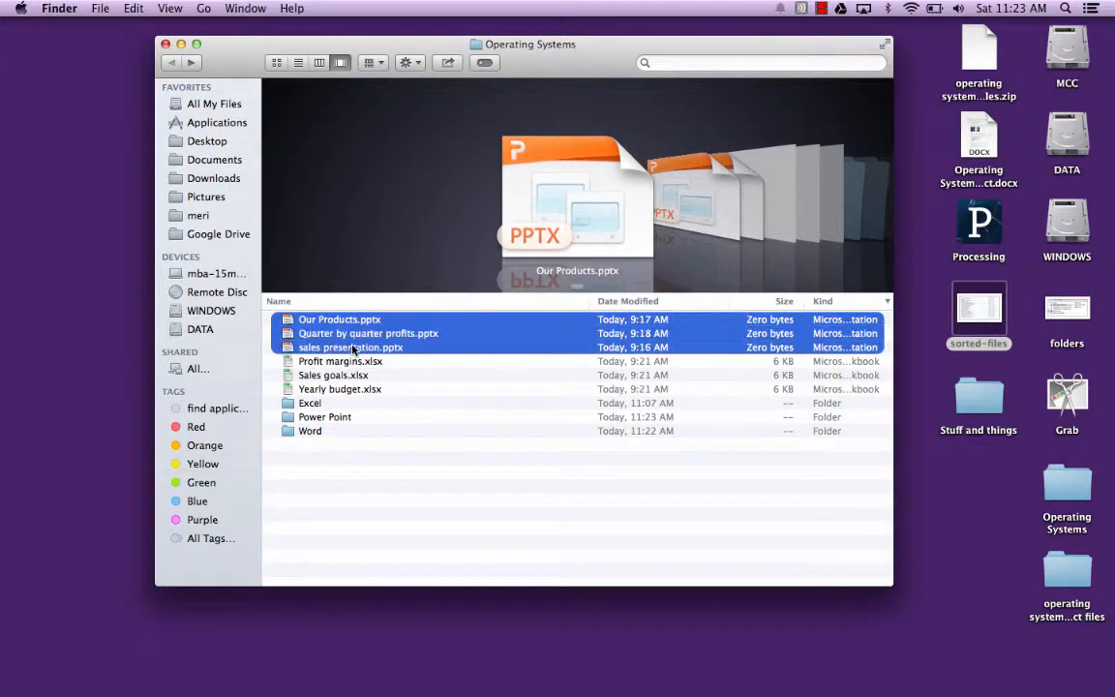
pyautogui.moveTo(358, 334); pyautogui.dragTo(338, 414)
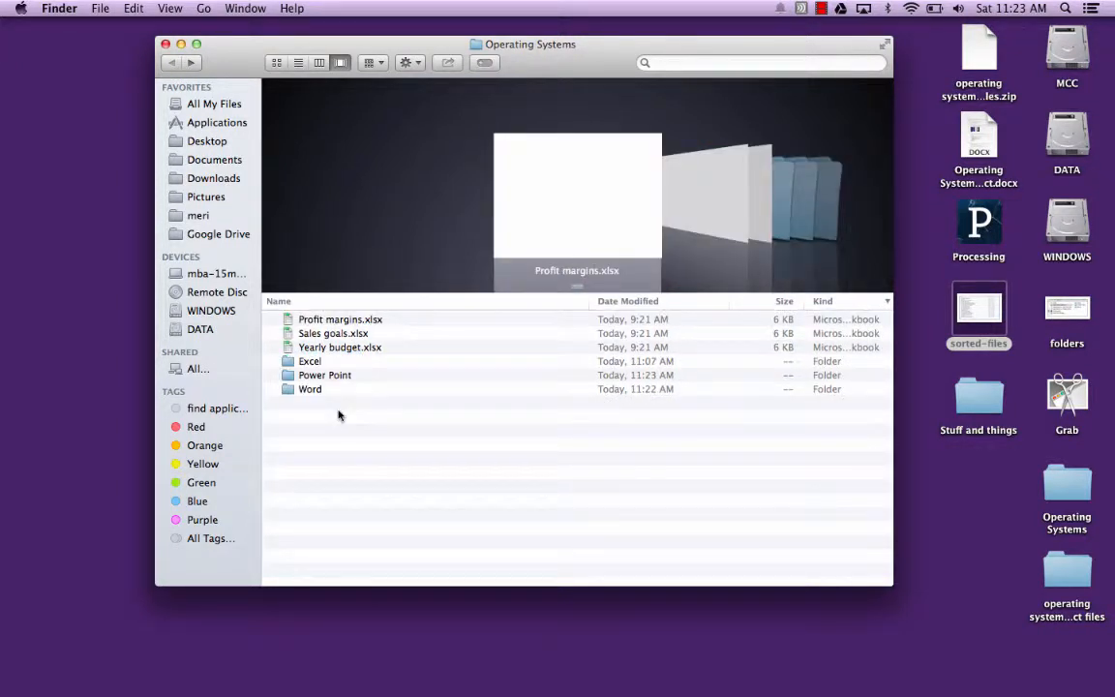
# - Move Profit margins.xlsx, Sales goals.xlsx and Yearly budget.xlsx together into the Excel folder
pyautogui.click(341, 321)
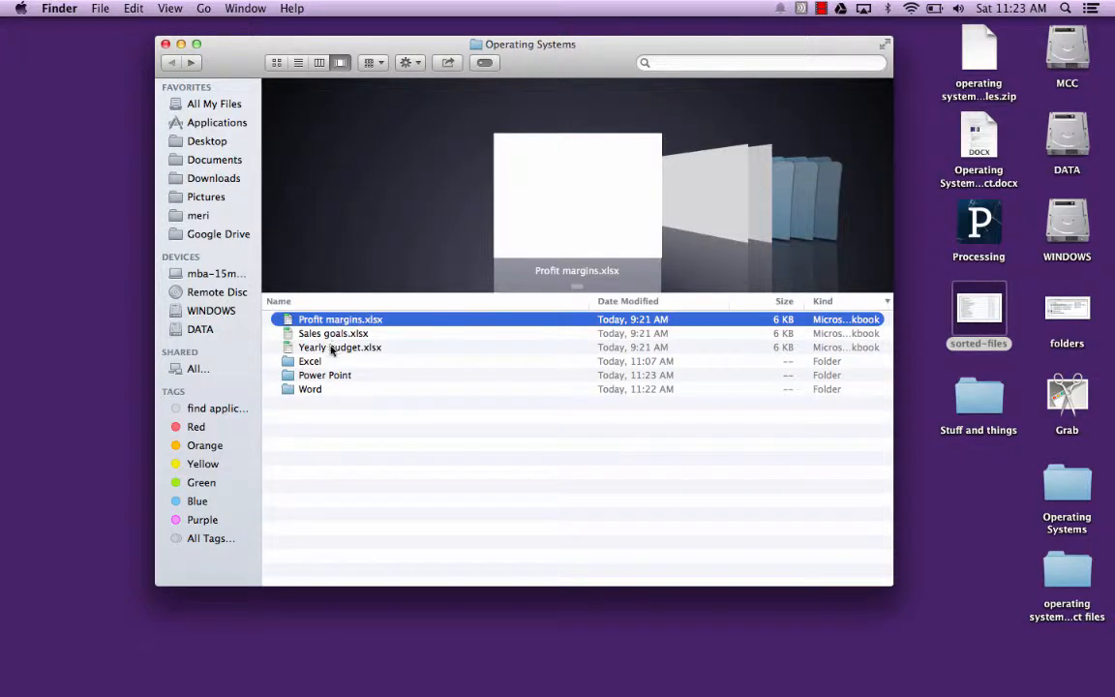
pyautogui.keyDown('shift'); pyautogui.click(330, 350); pyautogui.keyUp('shift')
pyautogui.moveTo(331, 336); pyautogui.dragTo(317, 363)
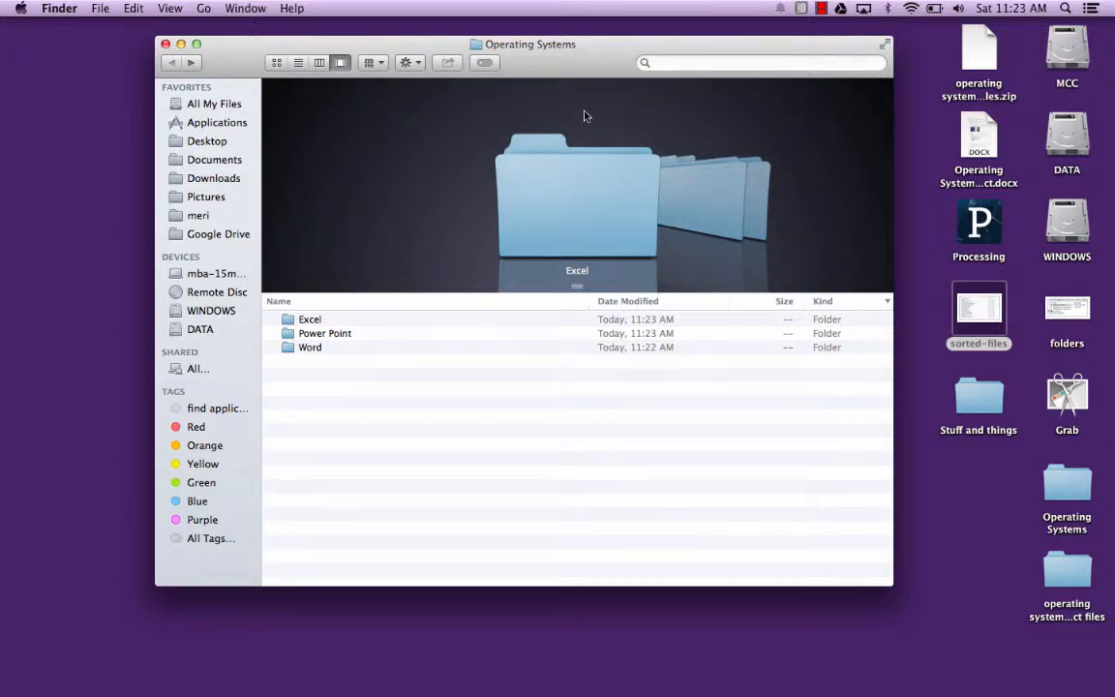
pyautogui.click(822, 9)
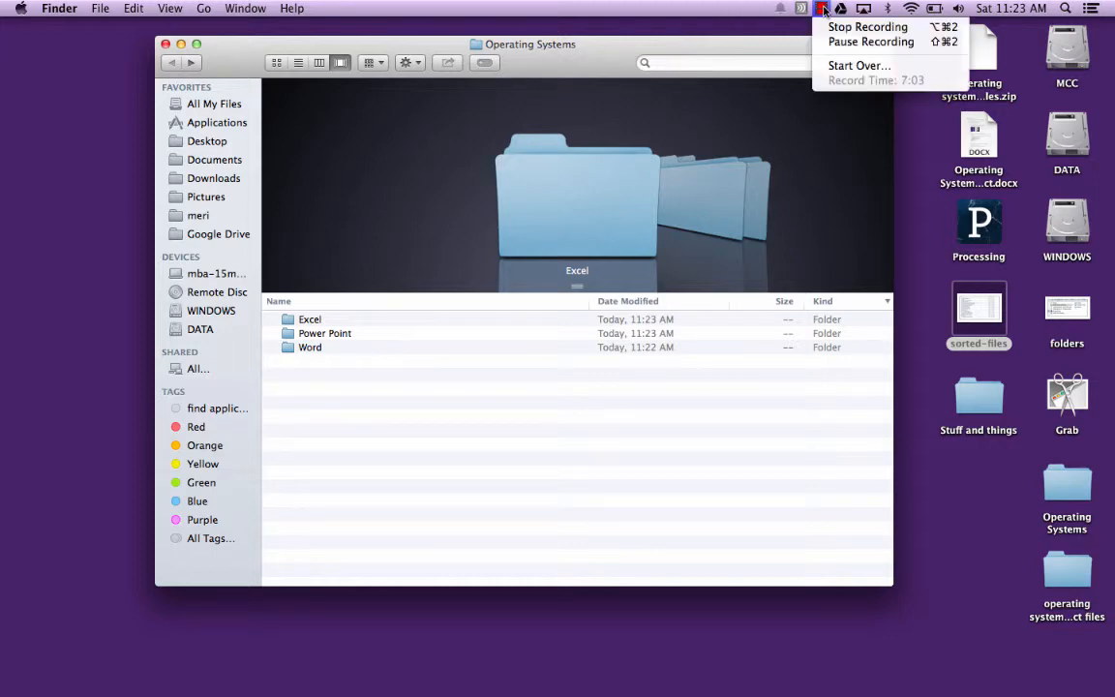